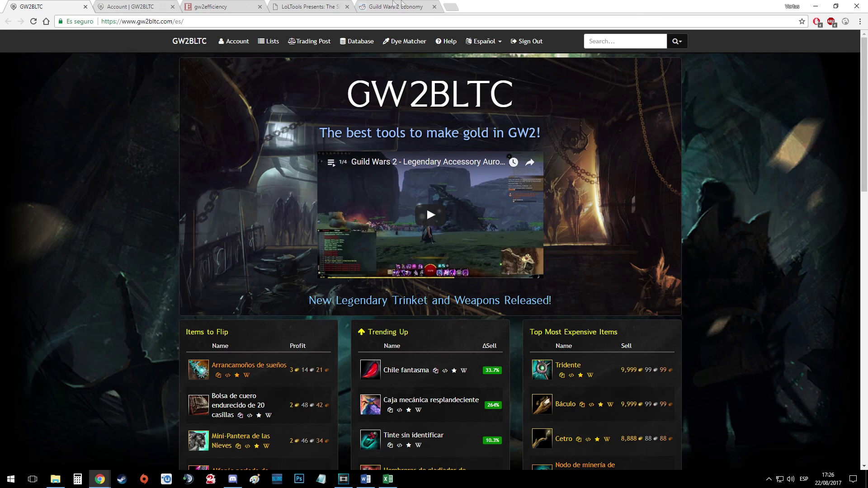
Step: Browse the GW2BLTC home page panels, noting the newest item's age and the Español language list
scroll(273, 183, down, 8)
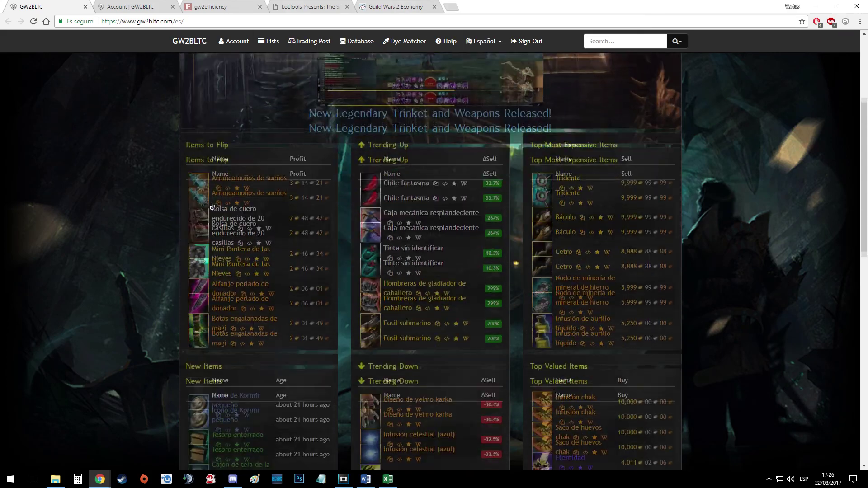
scroll(724, 322, down, 10)
scroll(724, 322, up, 8)
scroll(724, 322, up, 10)
scroll(724, 321, down, 20)
scroll(724, 321, up, 5)
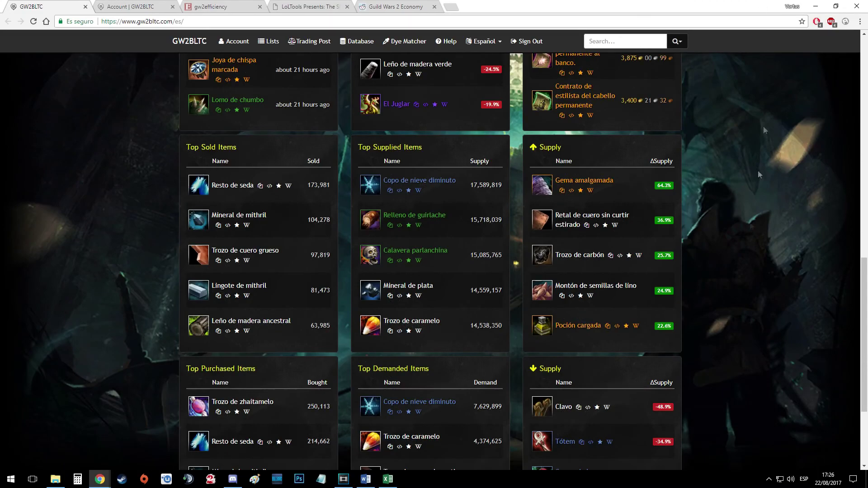
scroll(724, 321, up, 15)
scroll(724, 321, down, 20)
scroll(729, 338, up, 7)
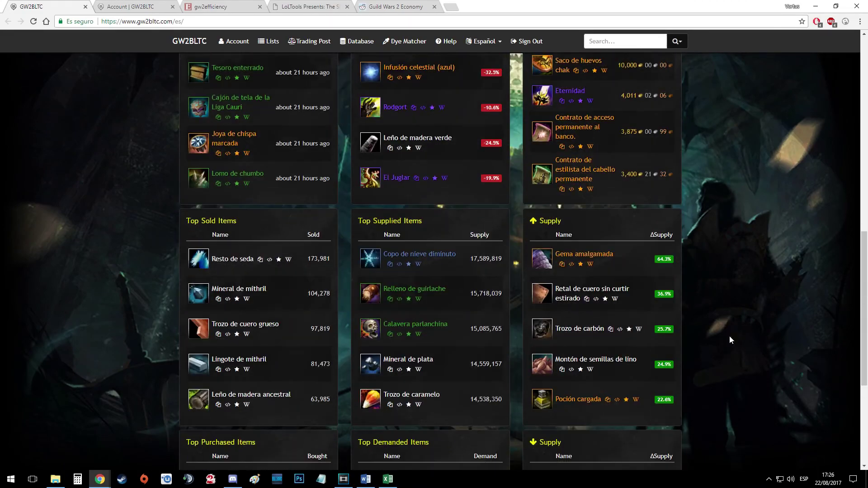
scroll(729, 340, up, 3)
scroll(730, 339, up, 3)
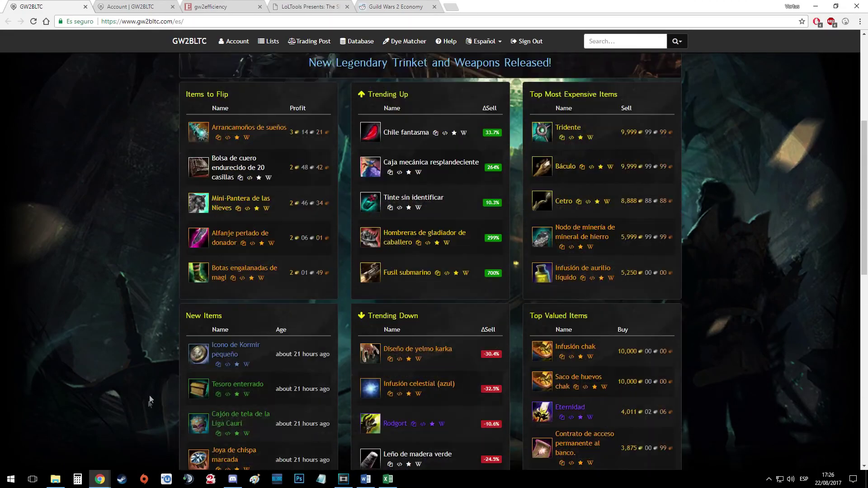
scroll(172, 387, down, 3)
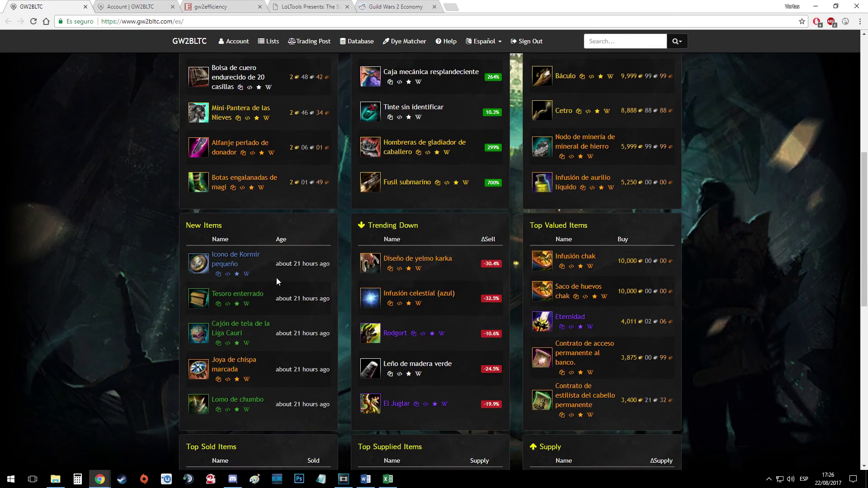
drag(286, 265, 311, 269)
scroll(289, 352, down, 1)
scroll(253, 404, up, 5)
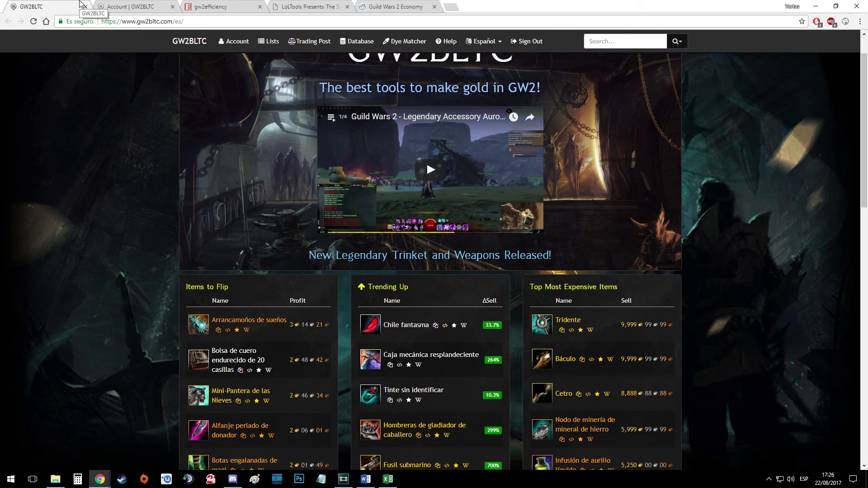
click(485, 41)
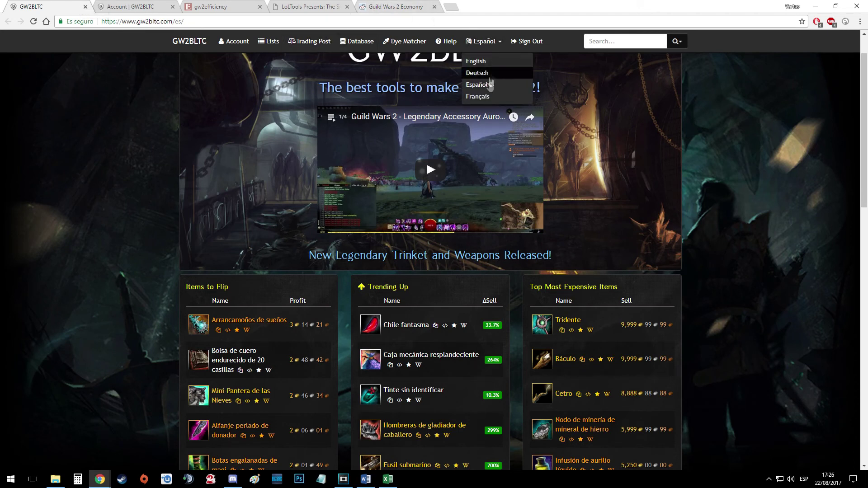
click(6, 295)
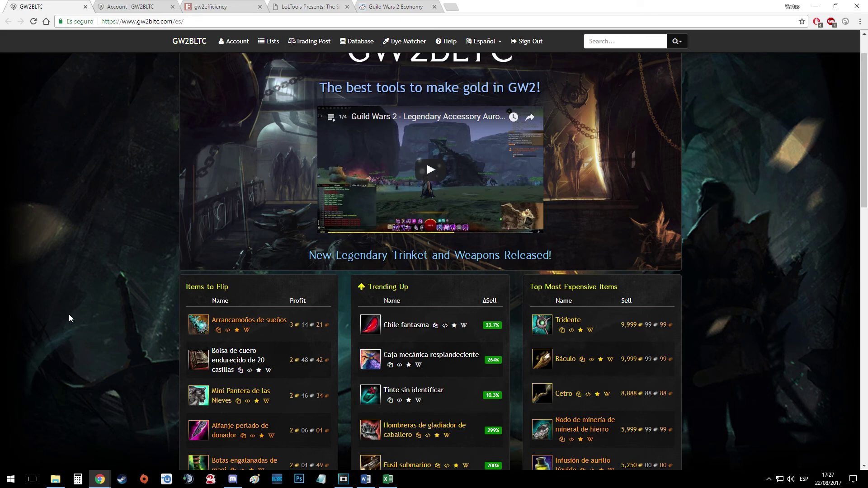
Step: Open the Items to Flip list in a new tab and bring it forward
scroll(81, 292, down, 1)
middle_click(207, 227)
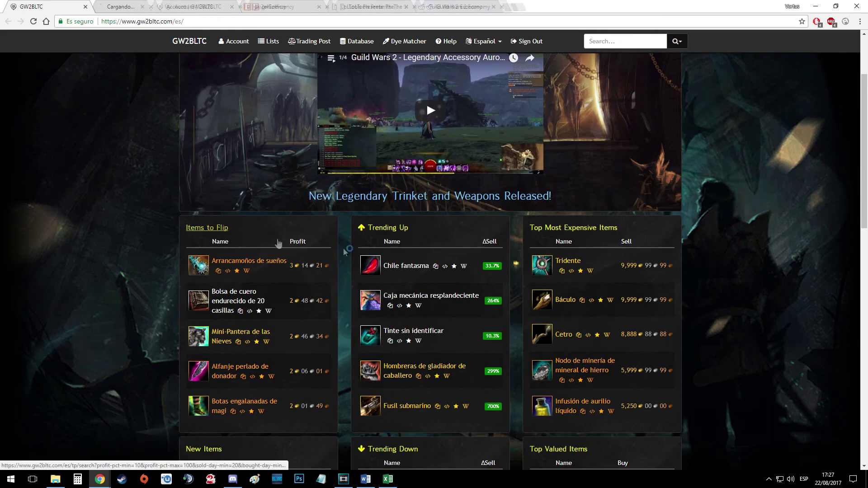
scroll(341, 236, down, 1)
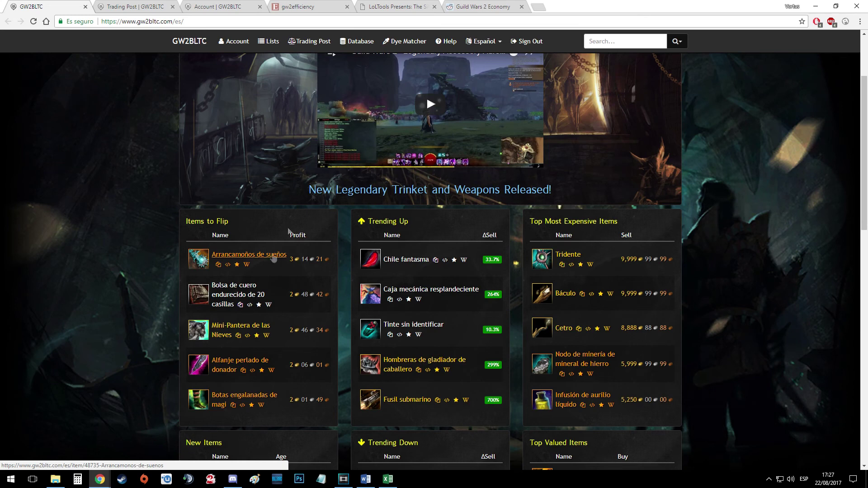
click(131, 7)
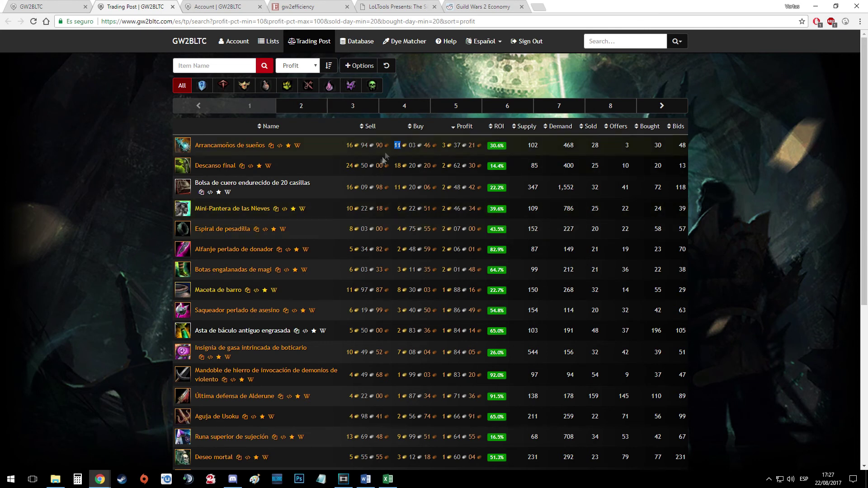
Step: Check Arrancamoños de sueños' sell price and profit in the flip table, then return home
double_click(348, 145)
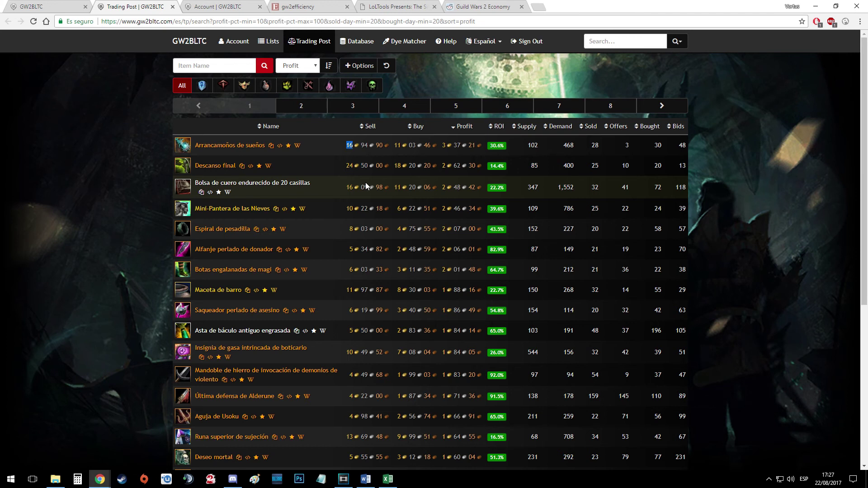
drag(444, 143, 471, 144)
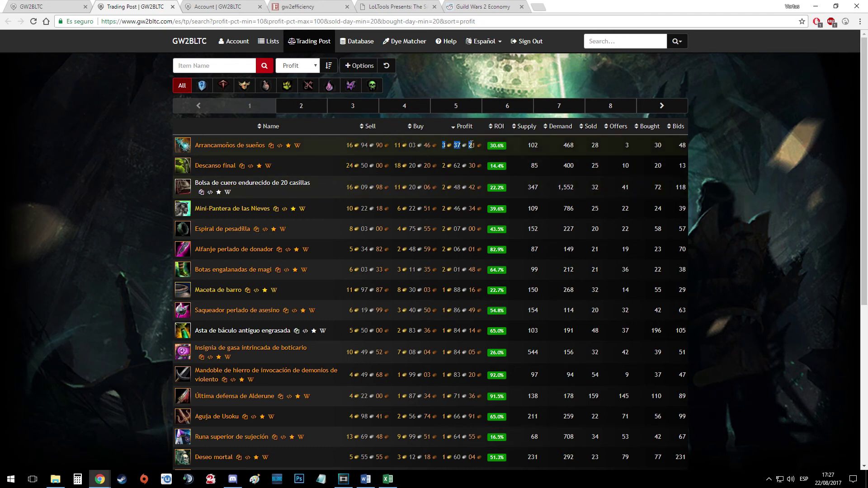
click(472, 145)
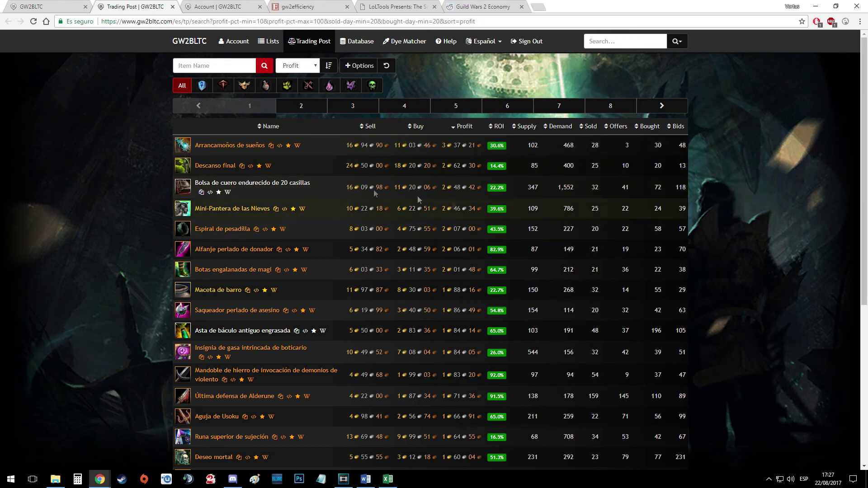
middle_click(114, 178)
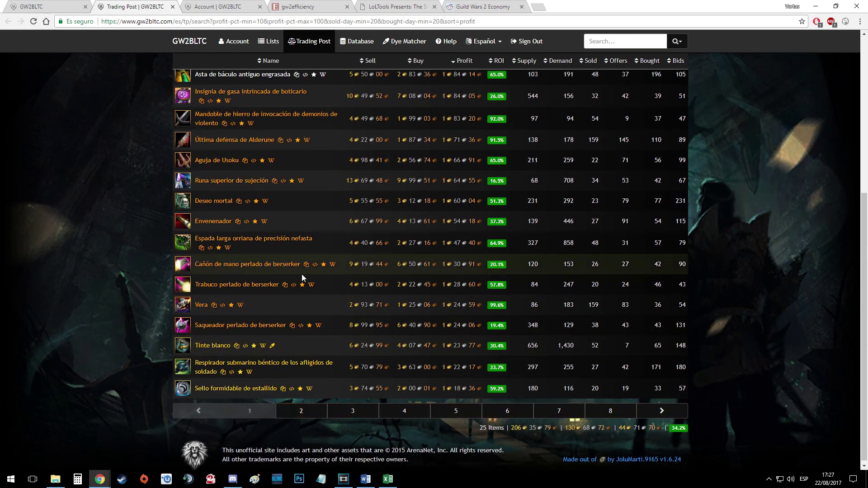
click(68, 7)
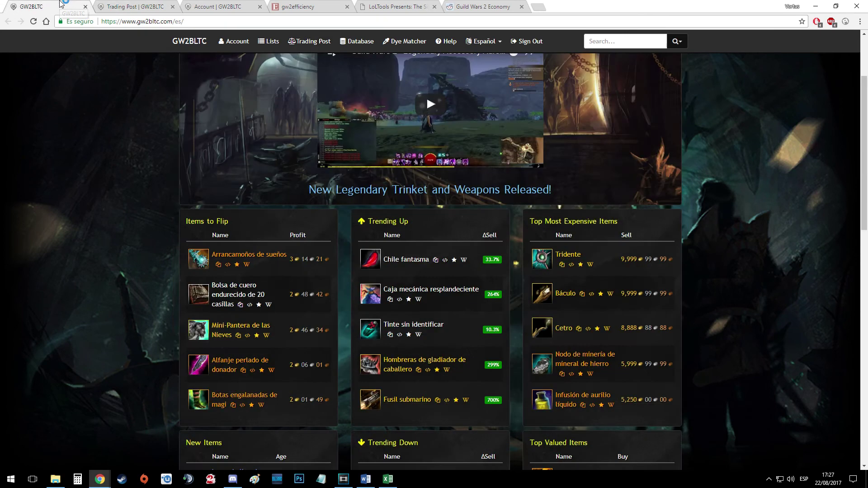
Step: Close the Trading Post results and scroll down to the Trending panels' ΔSell column
middle_click(126, 6)
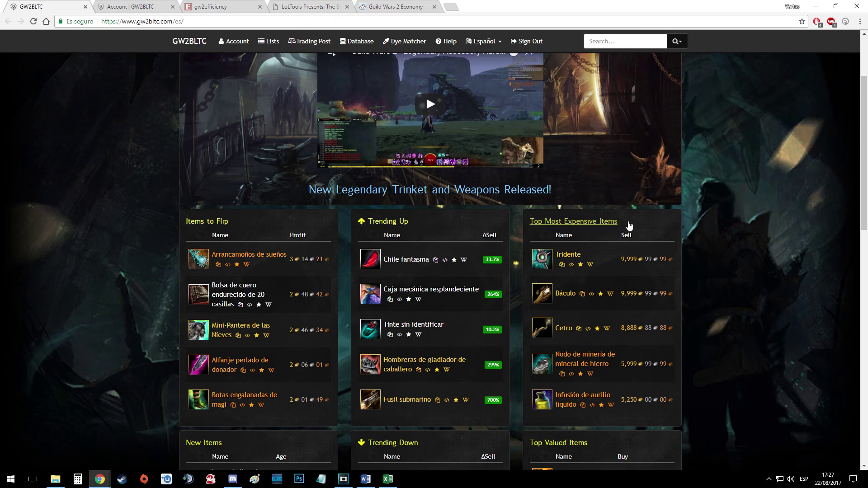
scroll(712, 226, down, 1)
scroll(617, 393, down, 2)
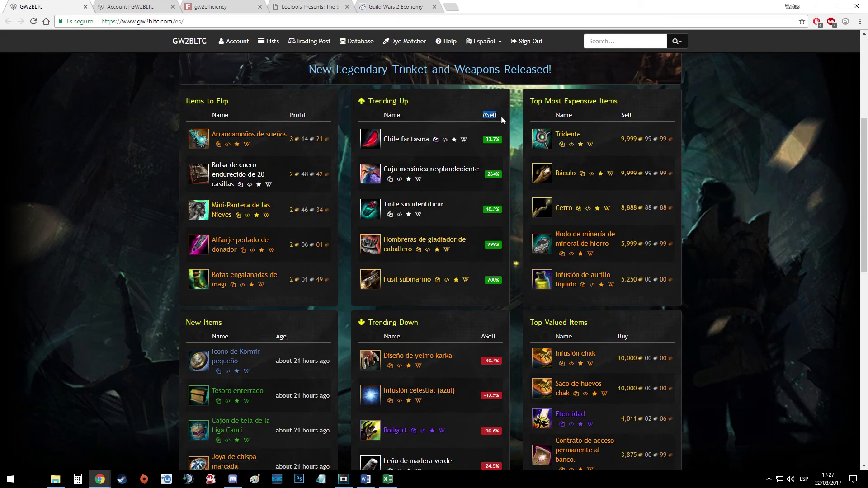
scroll(519, 153, down, 1)
scroll(518, 152, down, 3)
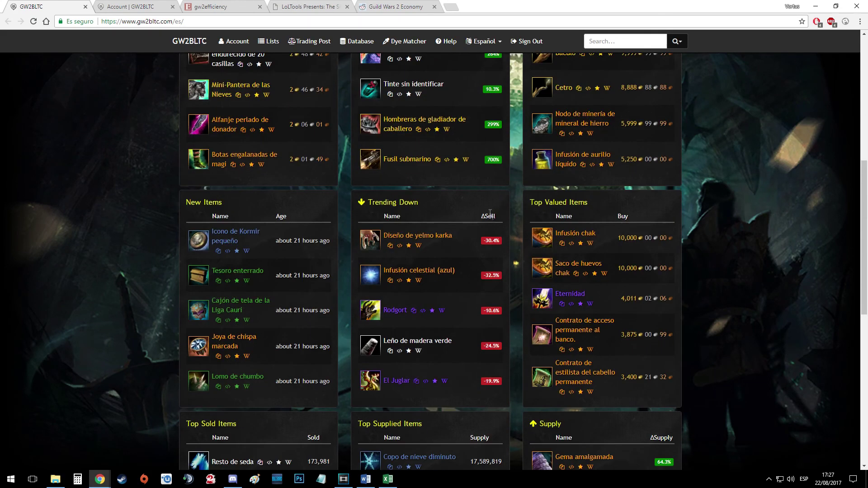
drag(482, 216, 502, 219)
Step: Open Gema amalgamada's item page, with its 64.3% supply rise, in a new tab
scroll(452, 181, down, 2)
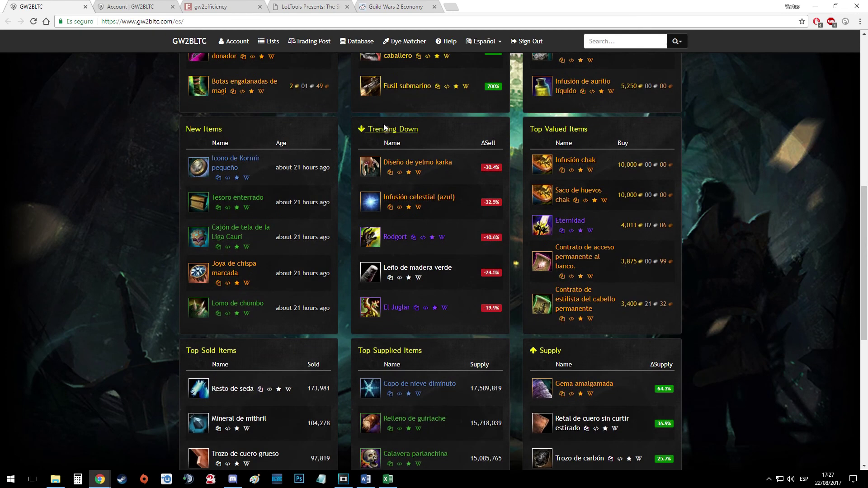
scroll(319, 206, down, 6)
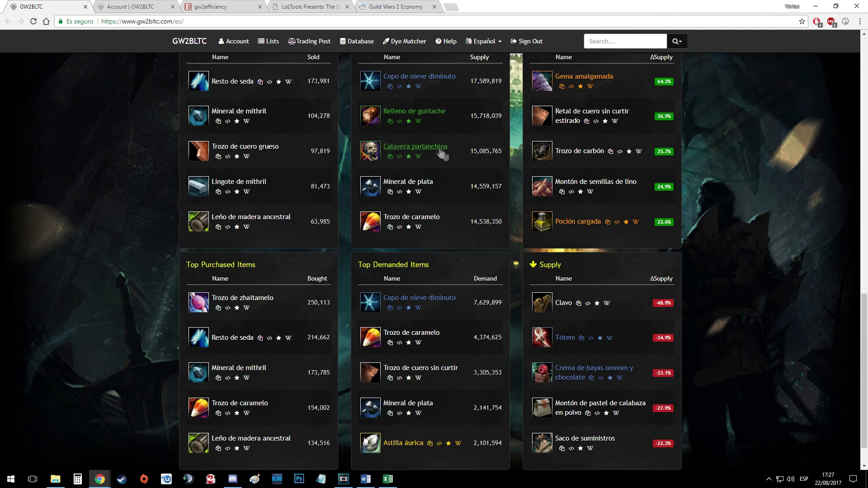
scroll(542, 149, up, 2)
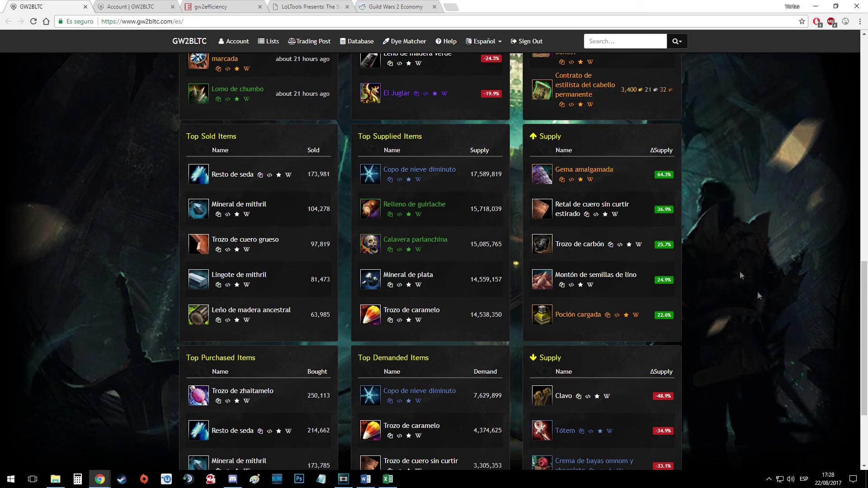
drag(663, 177, 660, 177)
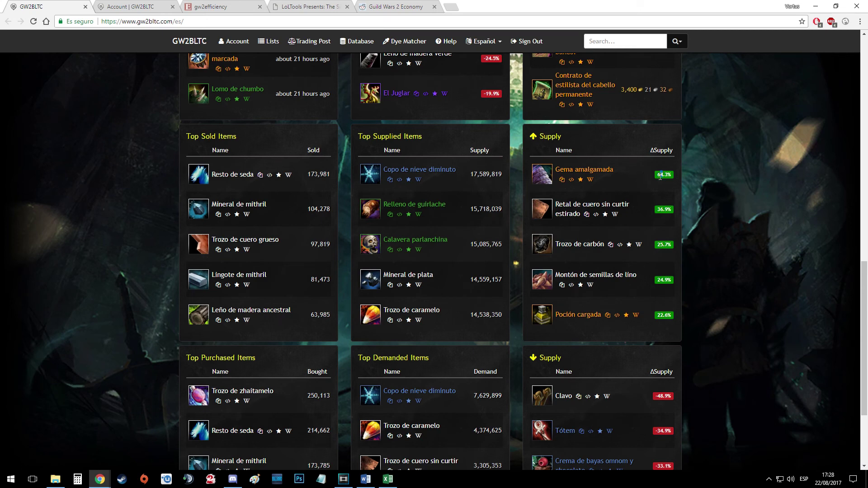
middle_click(606, 171)
click(114, 5)
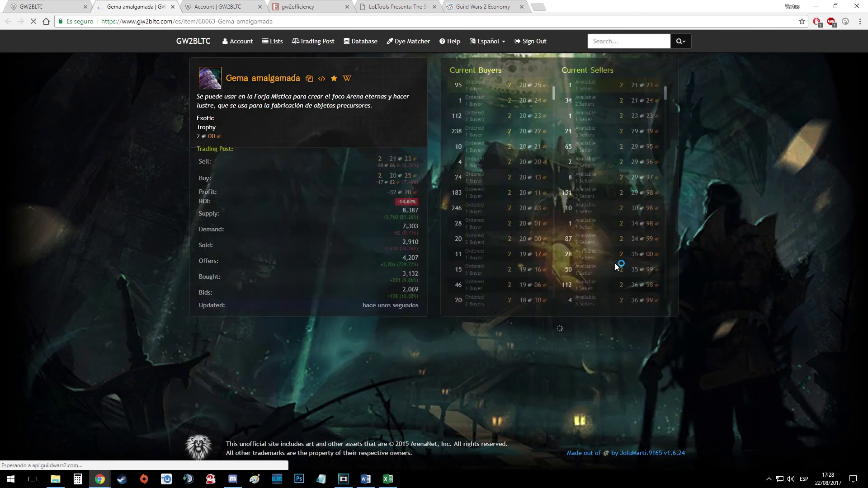
mouse_move(662, 97)
mouse_down()
mouse_move(677, 264)
mouse_move(740, 175)
mouse_up()
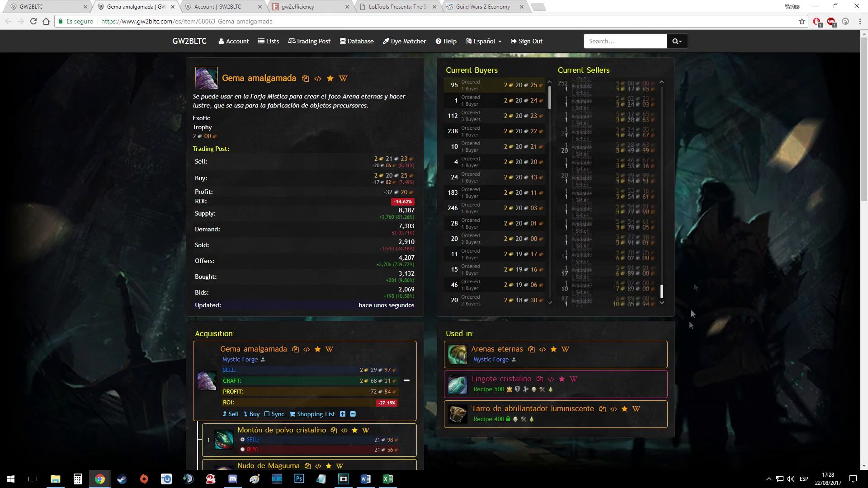
scroll(739, 176, down, 7)
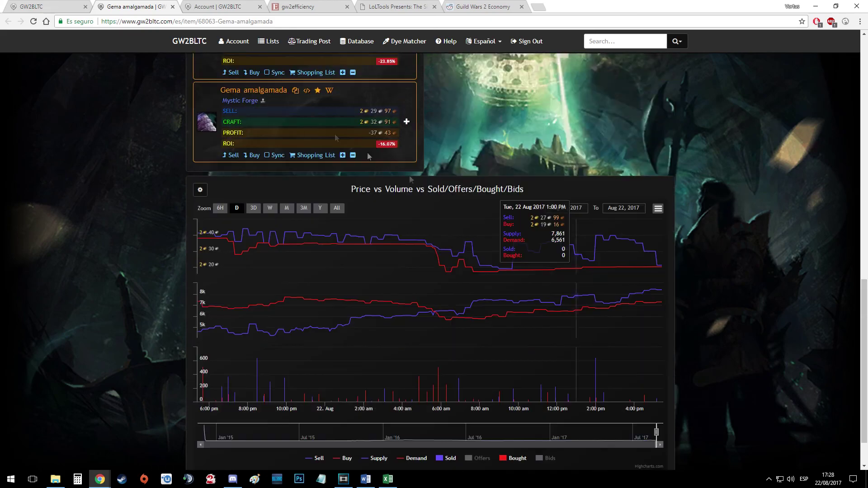
scroll(484, 244, up, 6)
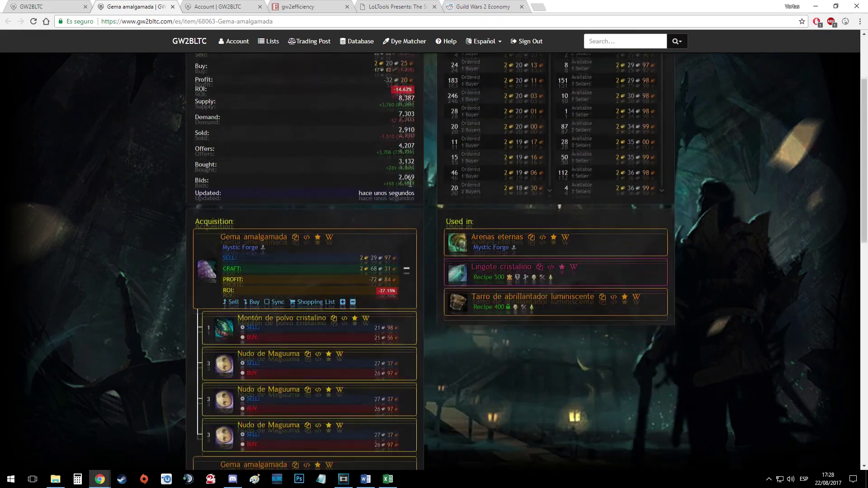
scroll(417, 183, up, 3)
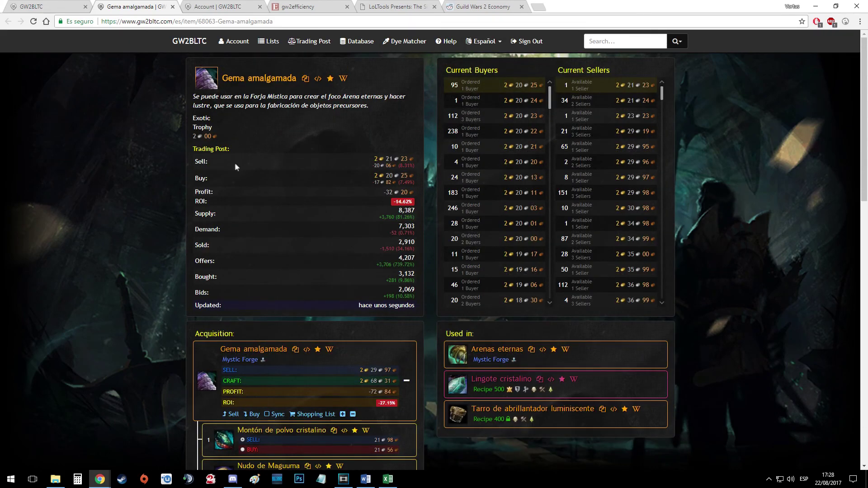
drag(193, 166, 407, 190)
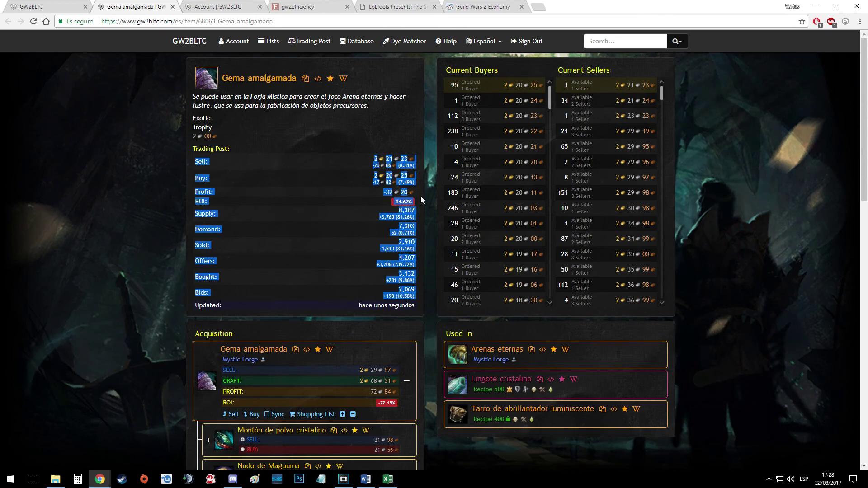
click(407, 190)
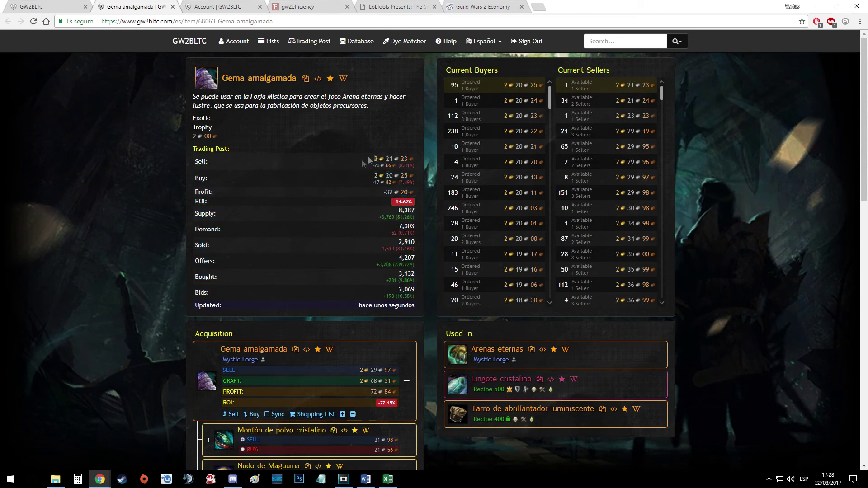
double_click(388, 193)
click(400, 197)
scroll(326, 205, down, 3)
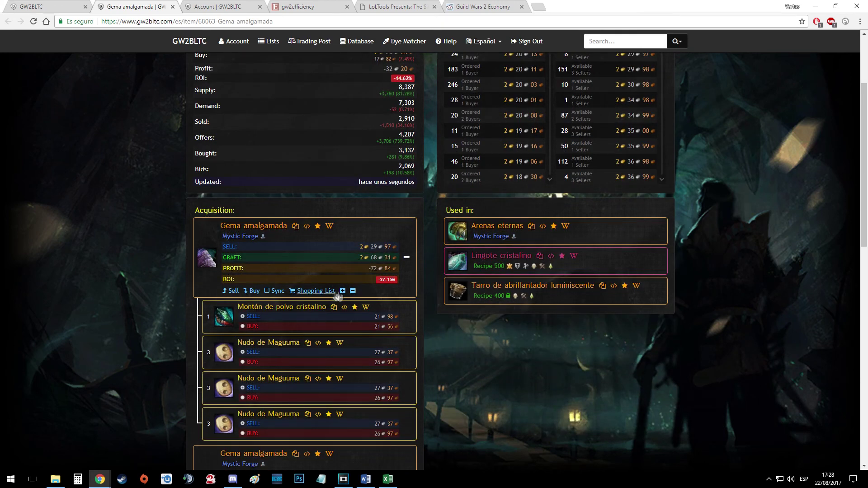
double_click(372, 268)
scroll(314, 349, up, 3)
scroll(314, 348, down, 1)
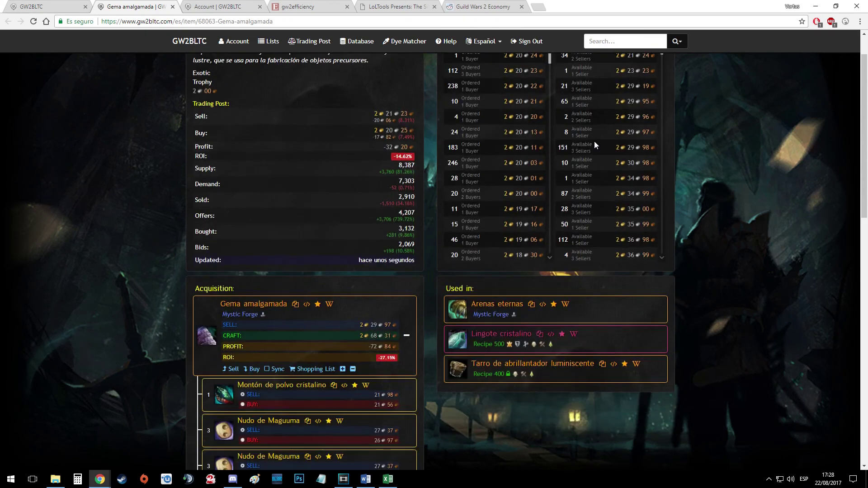
scroll(568, 216, up, 1)
drag(661, 90, 671, 325)
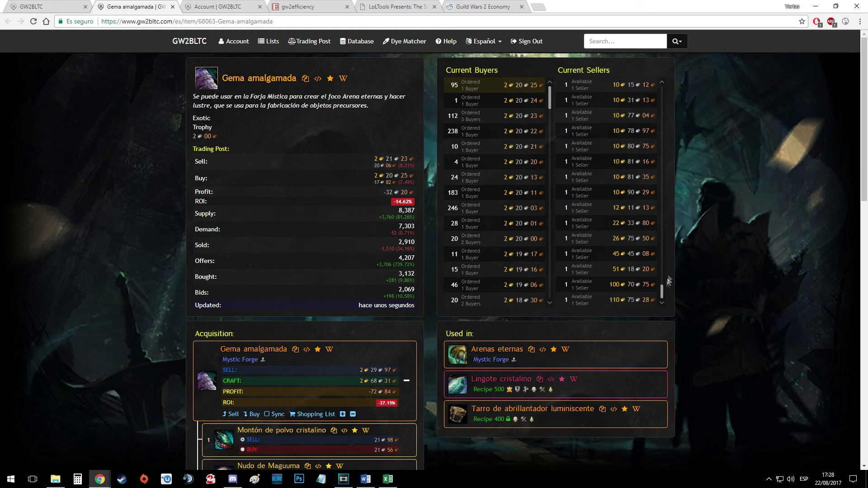
drag(662, 289, 658, 118)
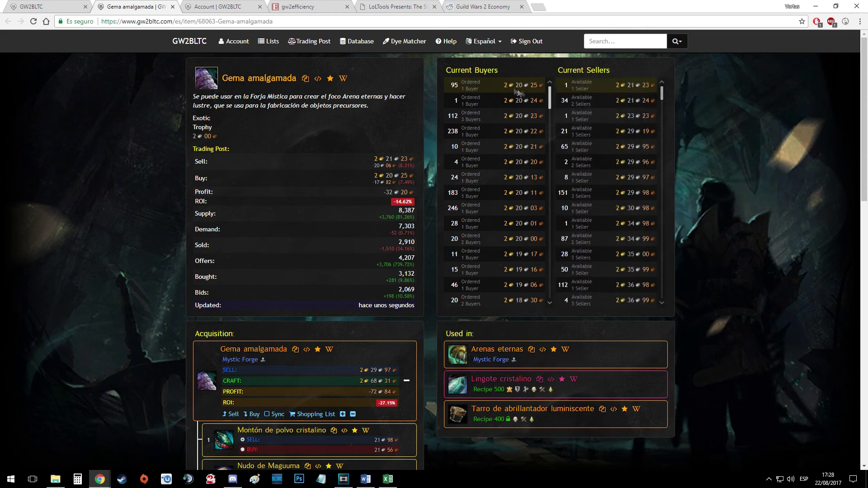
Step: Zoom the Gema amalgamada chart through 6H, D and M to its full All history
scroll(396, 430, down, 8)
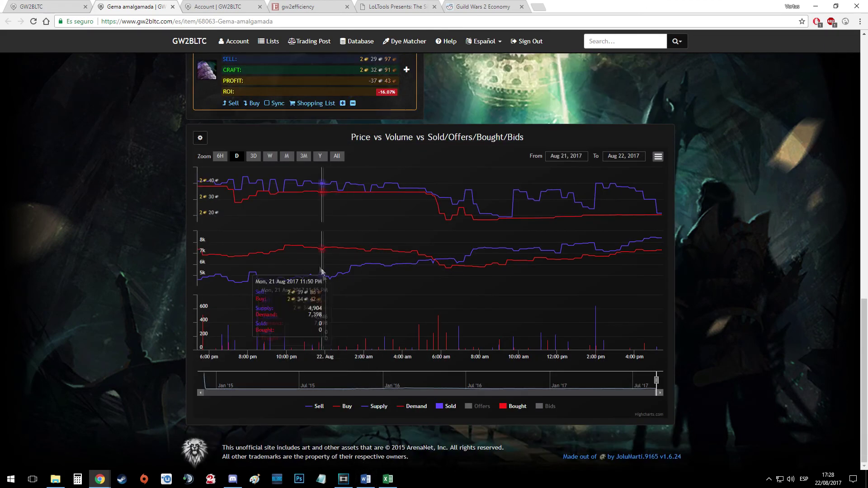
mouse_move(453, 256)
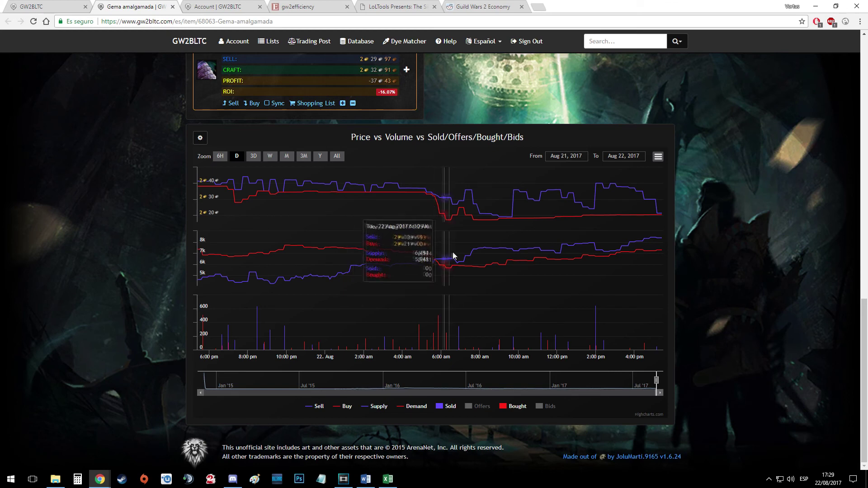
click(220, 156)
click(241, 159)
click(286, 156)
click(337, 155)
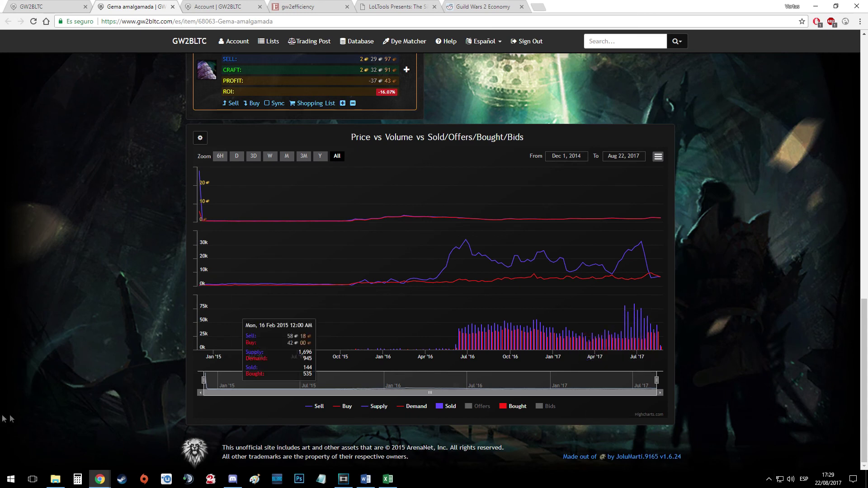
mouse_move(512, 272)
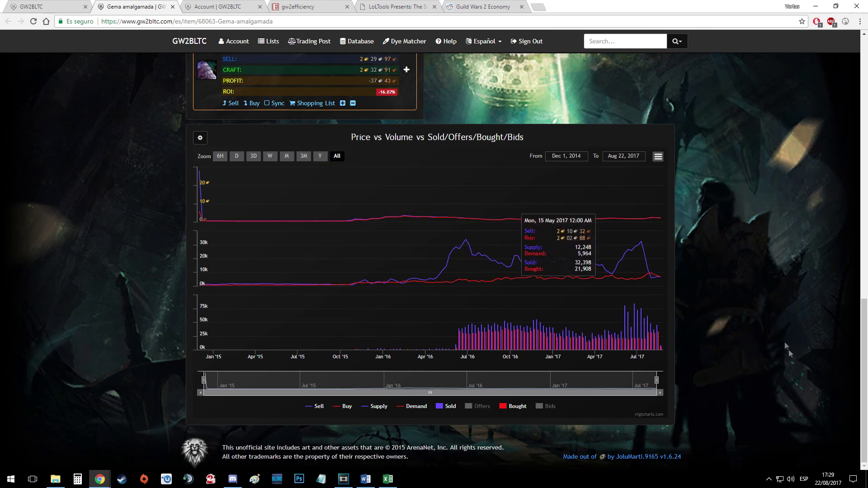
scroll(521, 203, up, 7)
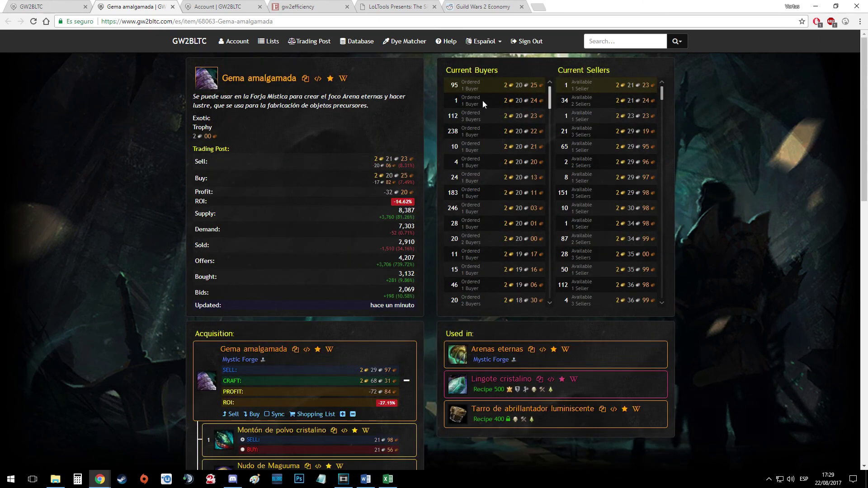
click(61, 6)
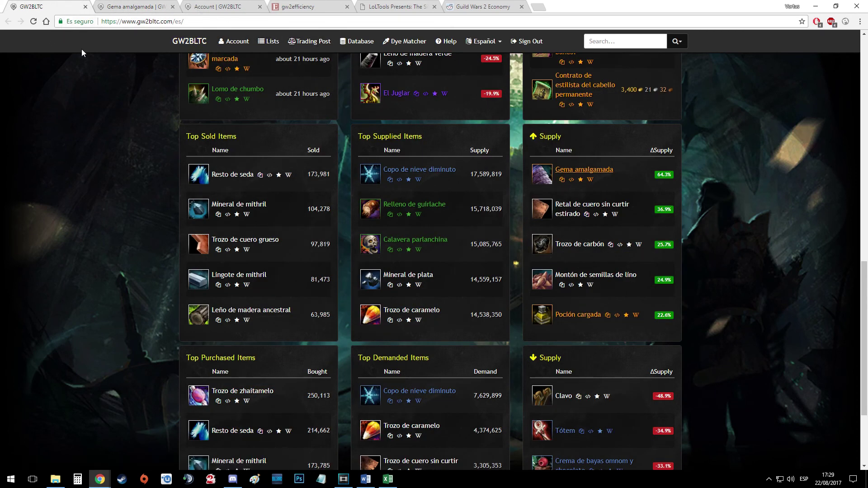
Step: Scroll to the home page banner and close the Gema amalgamada item tab
scroll(111, 49, up, 15)
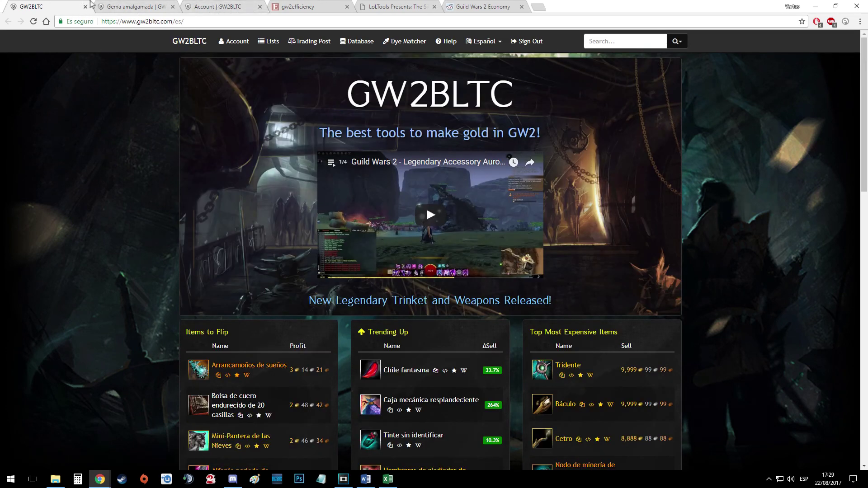
middle_click(121, 4)
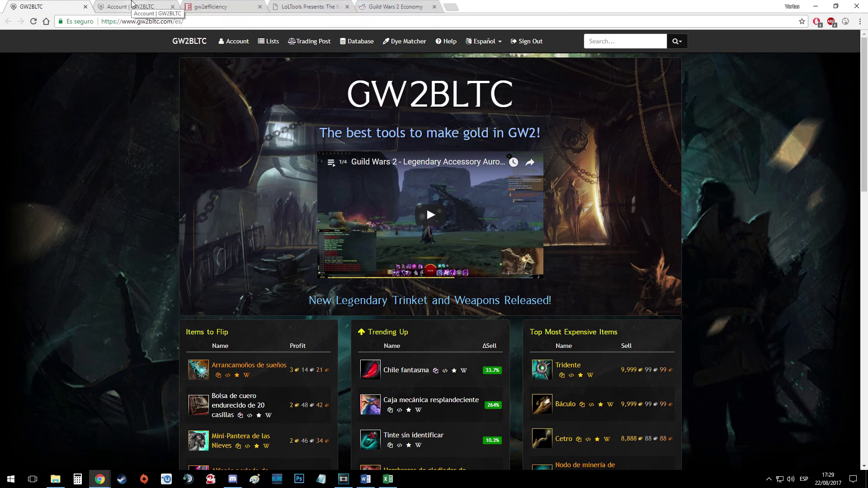
Step: Open the account sales history, checking the current date and the Gross Sales total
click(135, 5)
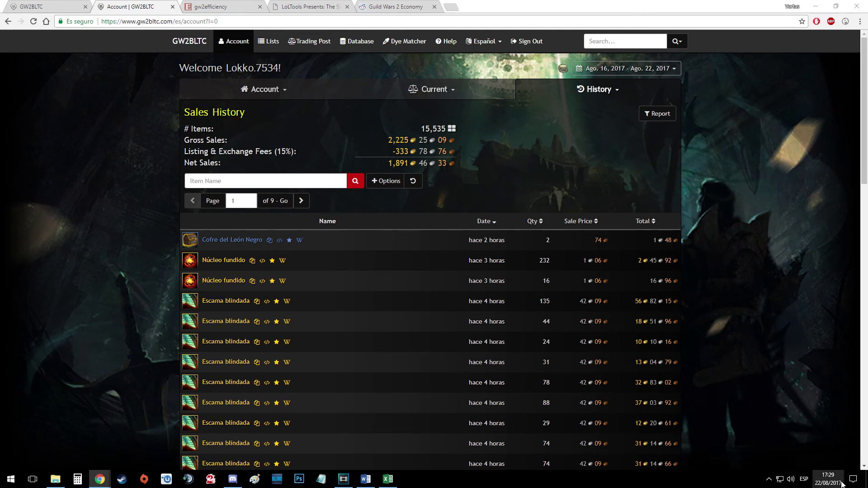
click(828, 478)
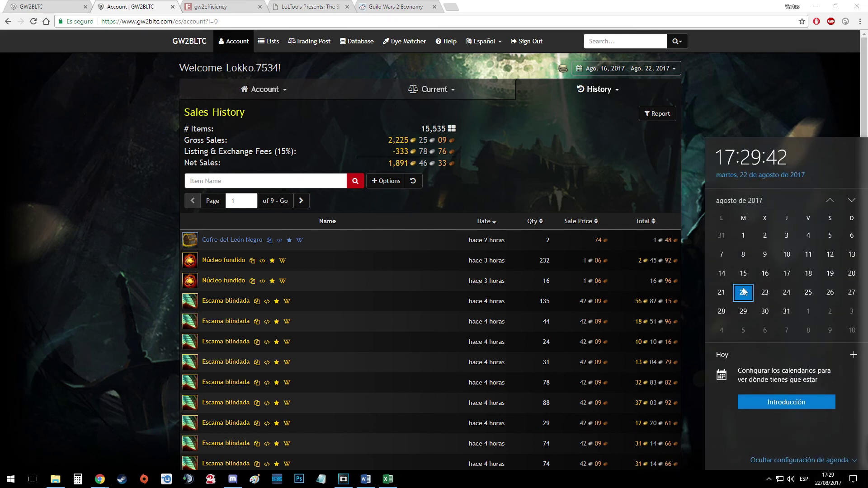
click(759, 110)
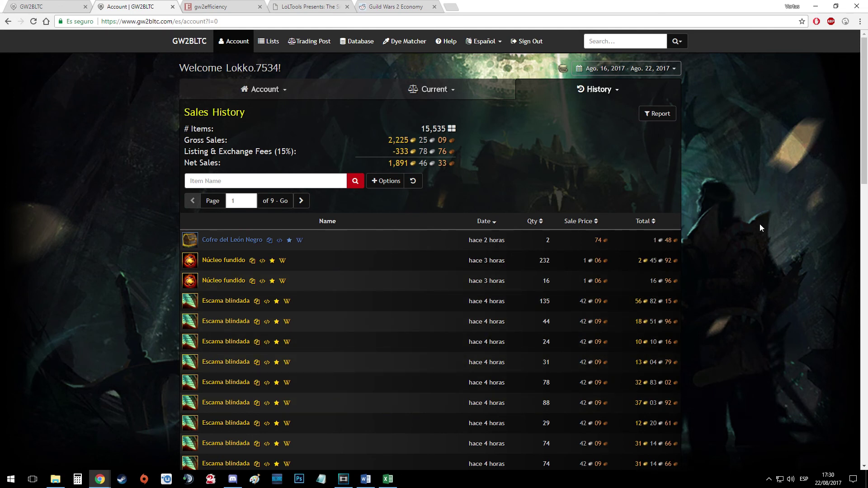
mouse_move(386, 140)
mouse_down()
mouse_move(443, 149)
mouse_move(448, 129)
mouse_up()
click(434, 131)
Step: Look through the History, Current and Account dropdowns, then close the account page
click(606, 89)
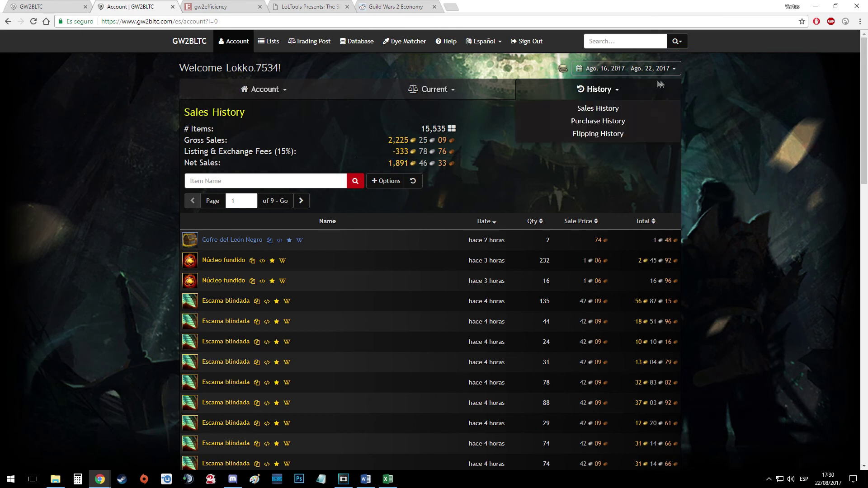
click(598, 109)
click(598, 89)
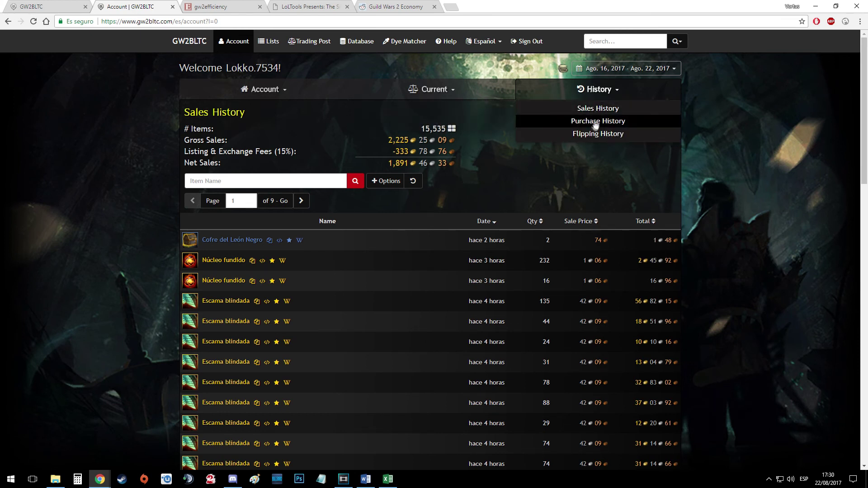
click(432, 89)
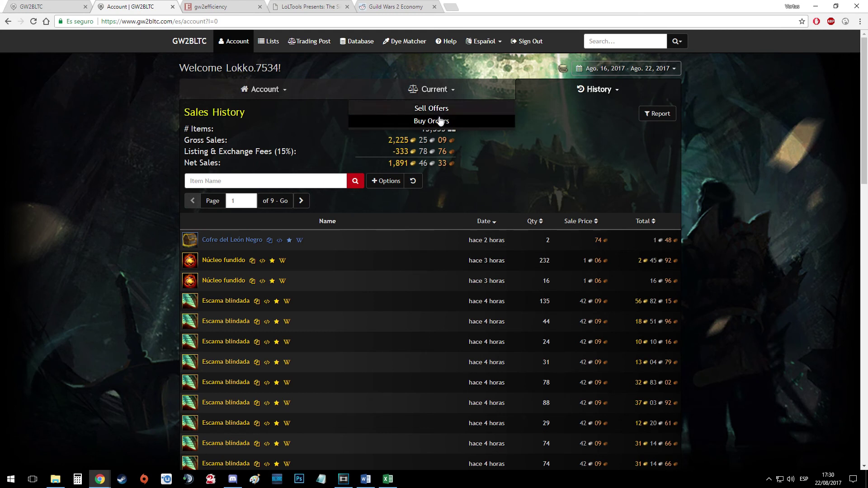
click(285, 93)
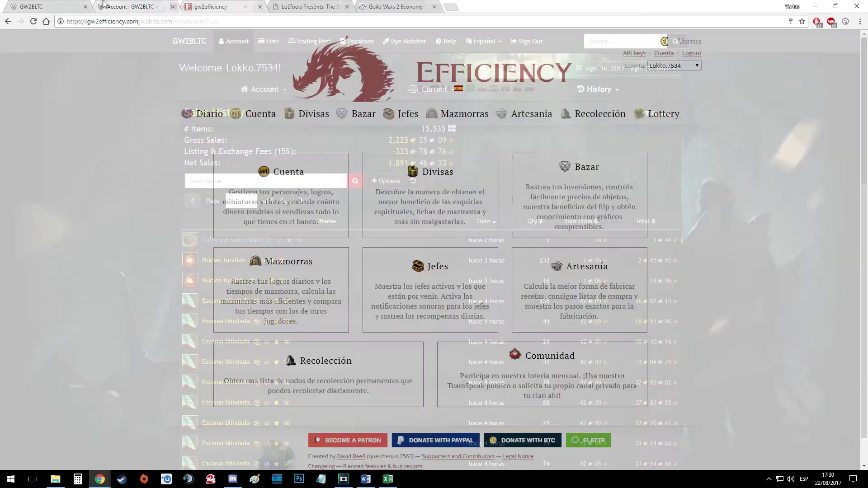
middle_click(104, 5)
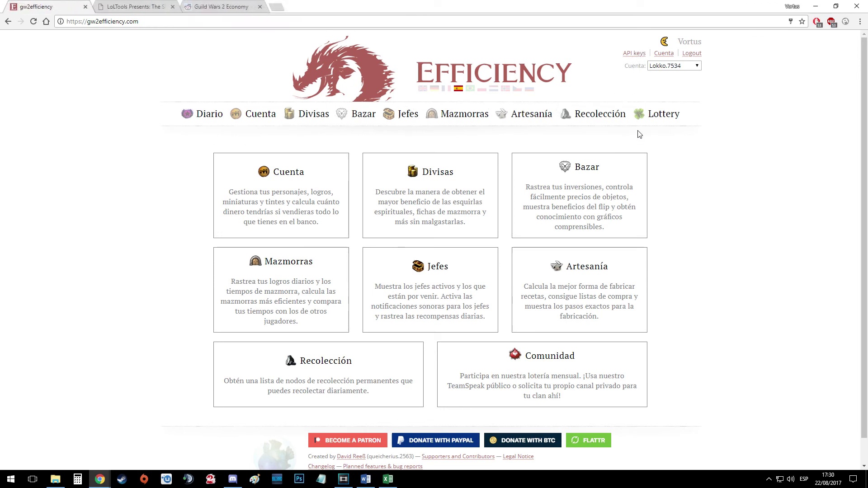
Step: Open the account overview, search 'pala', filter rarity to Ascendido, then clear the search
click(697, 67)
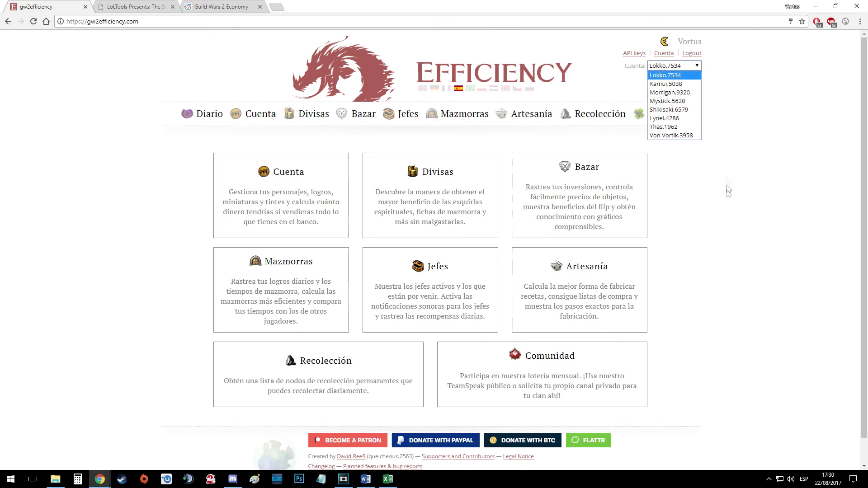
click(764, 100)
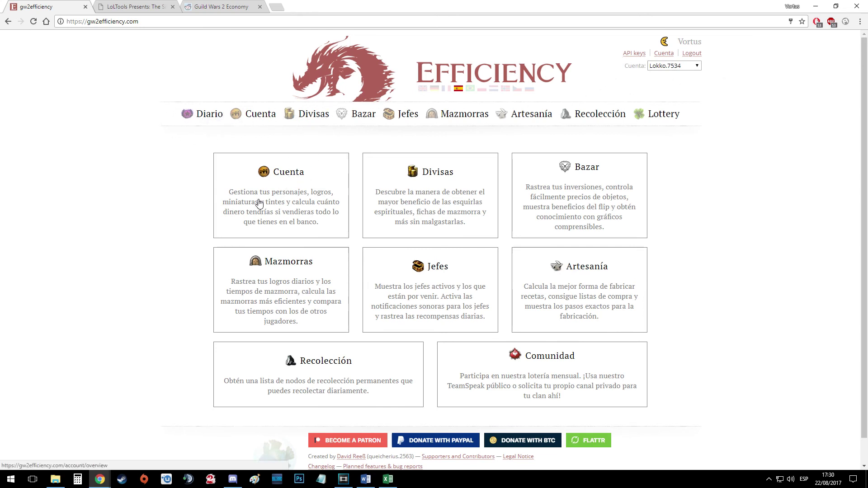
click(292, 178)
text(pala)
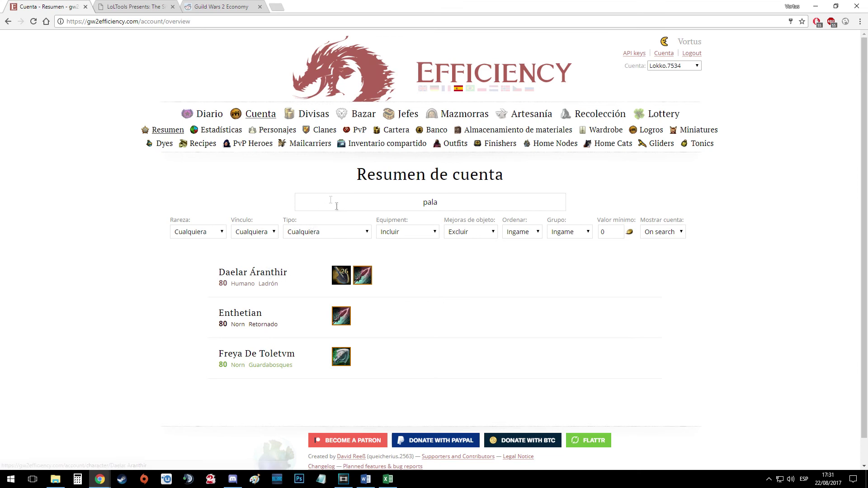
mouse_move(340, 276)
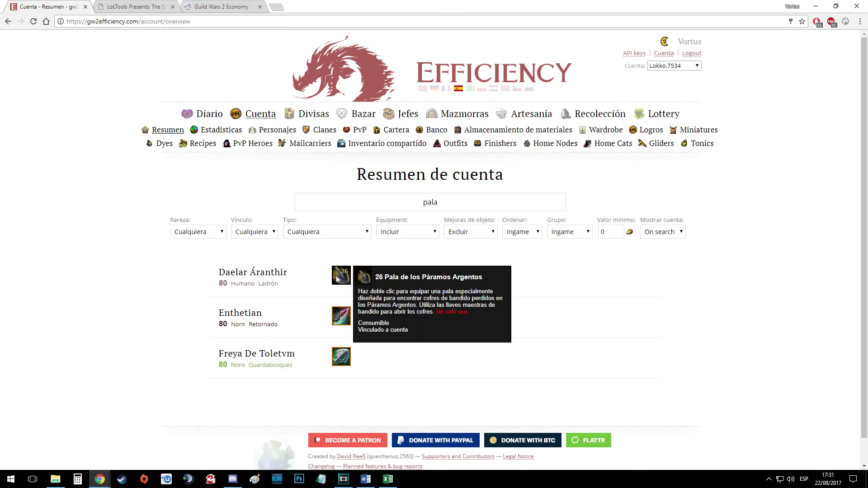
click(222, 232)
click(206, 299)
triple_click(389, 203)
key(BackSpace)
middle_click(738, 313)
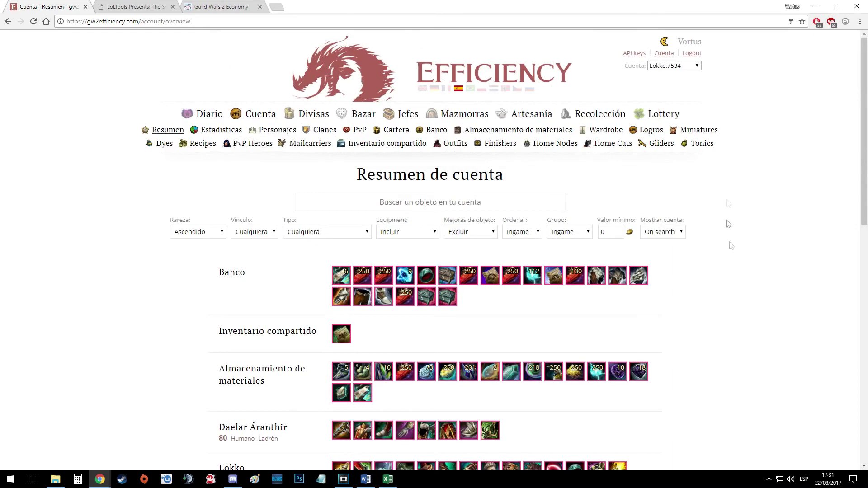
Step: Review the character list and the level 80 Asura Cronomante's gear, then open Dungeon Tokens
click(276, 130)
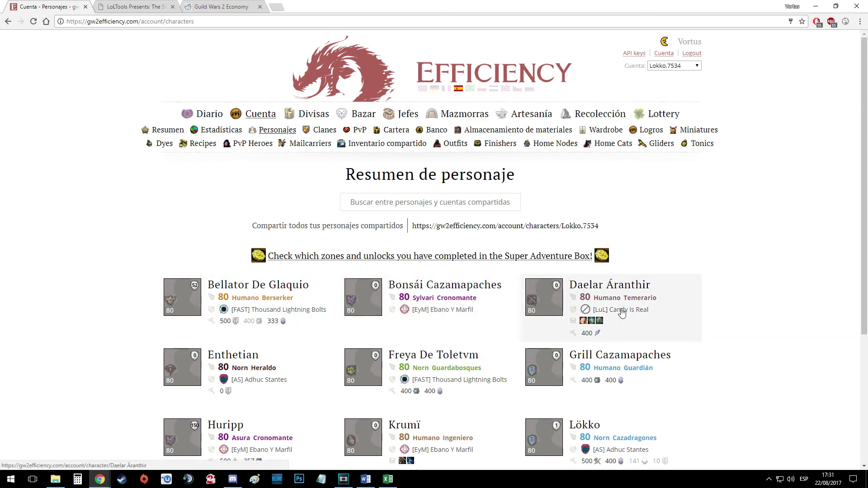
scroll(226, 390, down, 1)
click(226, 389)
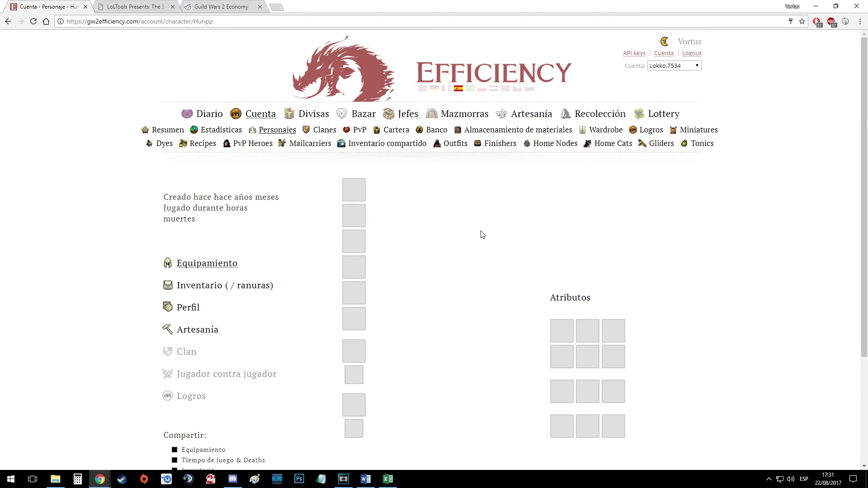
scroll(482, 254, down, 2)
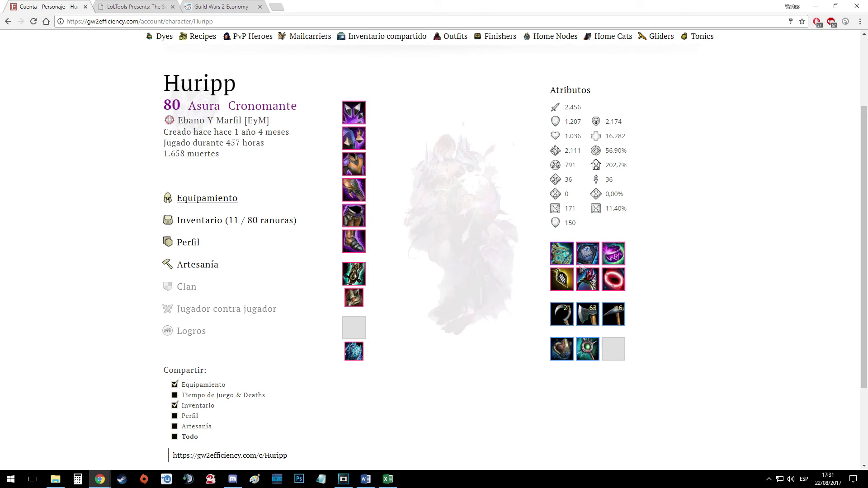
scroll(412, 283, down, 2)
scroll(287, 295, up, 2)
scroll(287, 295, up, 2)
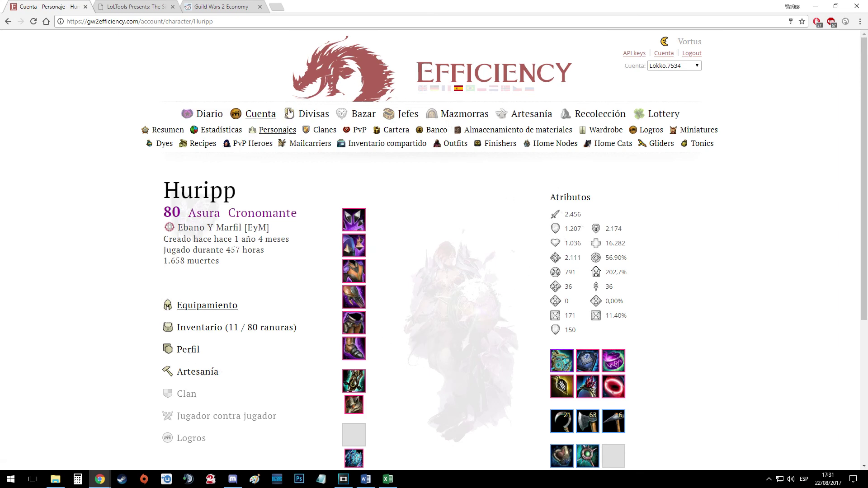
click(313, 114)
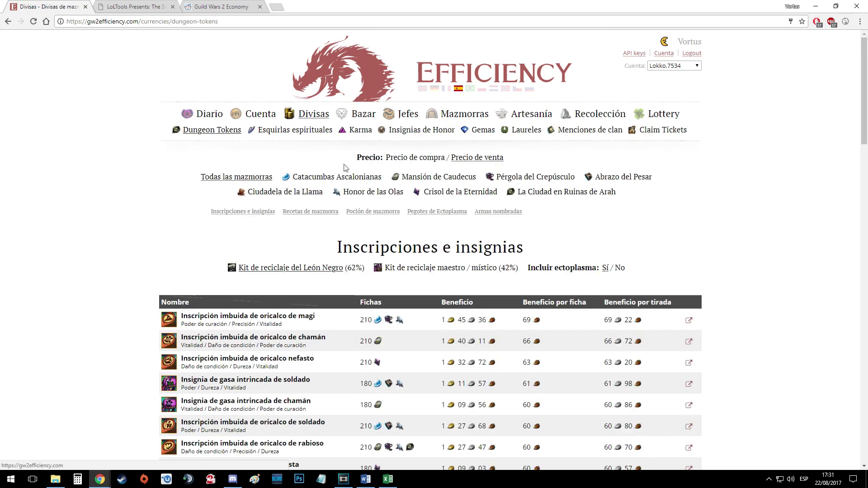
Step: Open the spirit-shard profits page and inspect Leño de madera blanda's cost and profit figures
click(312, 132)
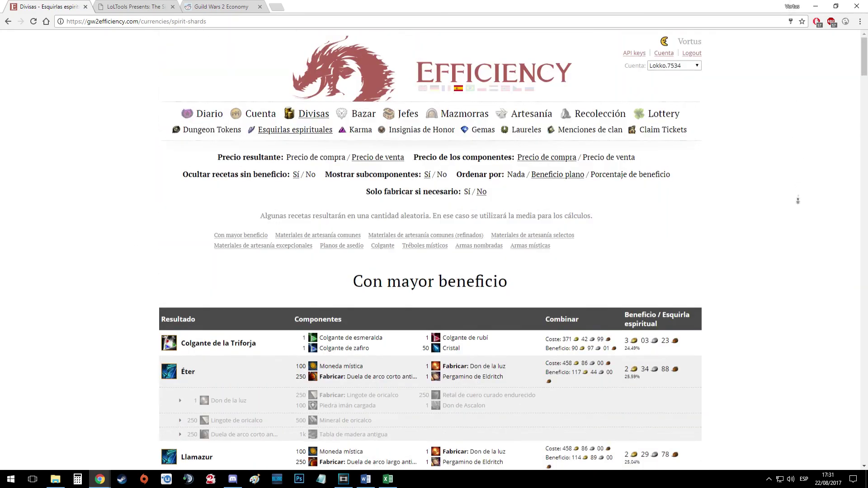
scroll(634, 286, down, 2)
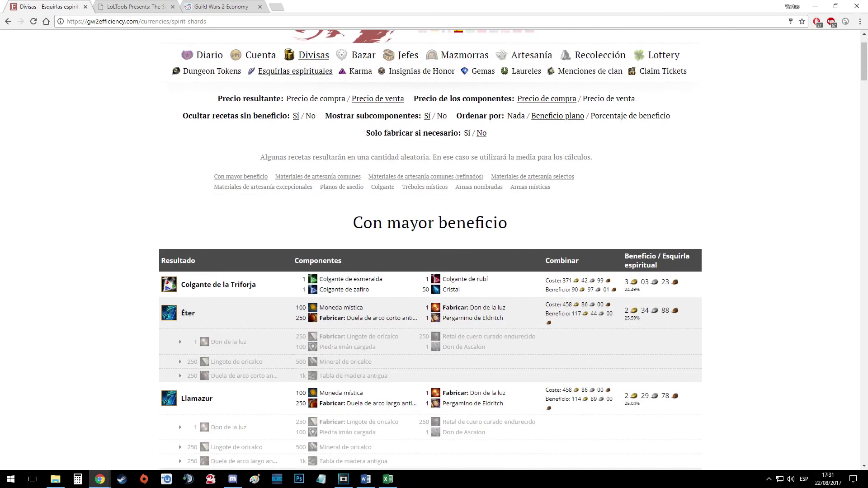
drag(630, 281, 624, 282)
mouse_move(169, 284)
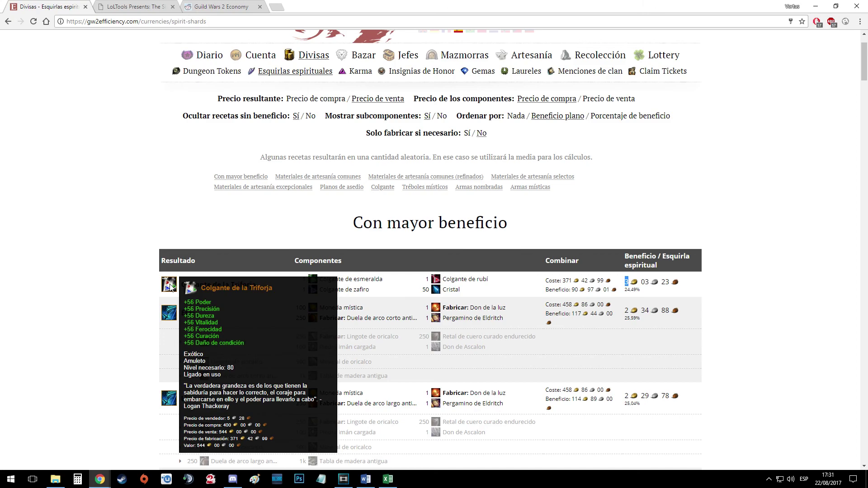
mouse_move(864, 66)
mouse_down()
mouse_move(847, 141)
mouse_move(733, 131)
mouse_up()
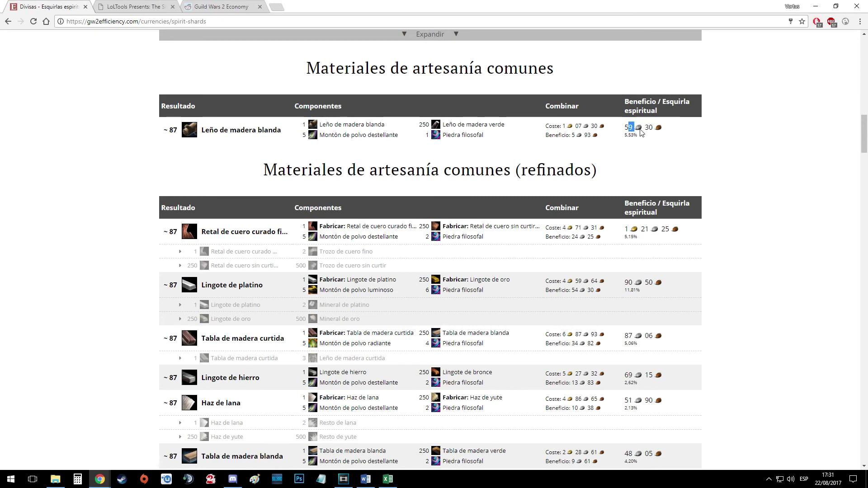
drag(641, 132, 547, 134)
click(533, 126)
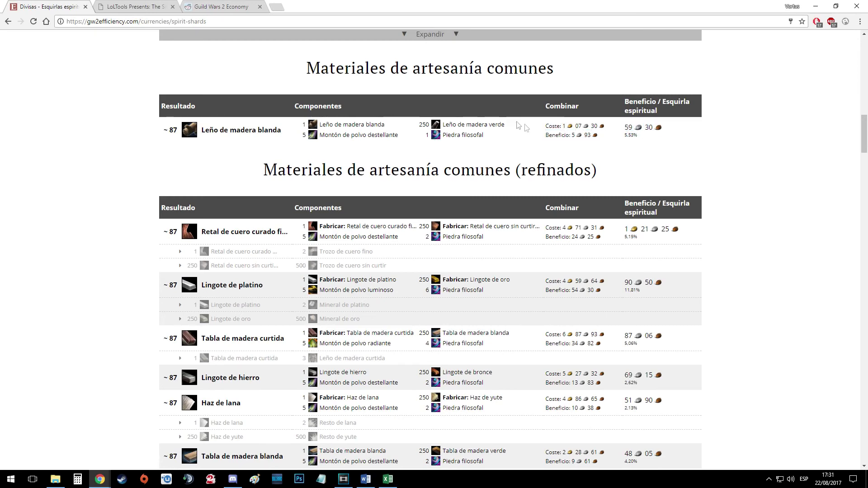
drag(428, 134, 432, 137)
drag(422, 128, 642, 134)
click(649, 137)
Step: Check the first refined-material row's 250 quantity and profit values
scroll(638, 149, down, 1)
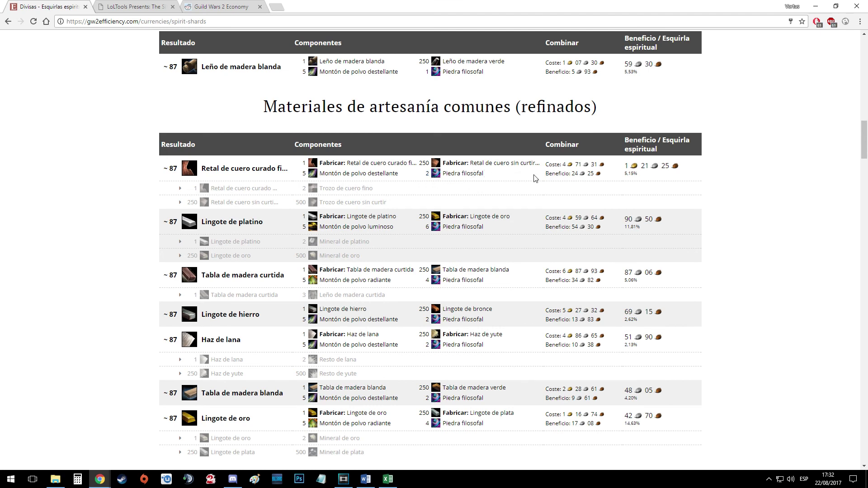
drag(423, 163, 429, 163)
drag(620, 166, 674, 167)
click(683, 174)
scroll(723, 177, down, 5)
scroll(711, 219, down, 6)
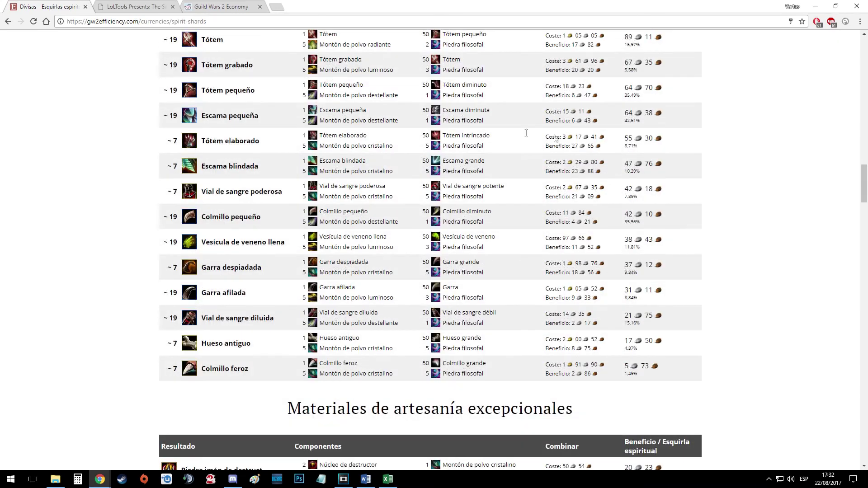
scroll(542, 160, up, 1)
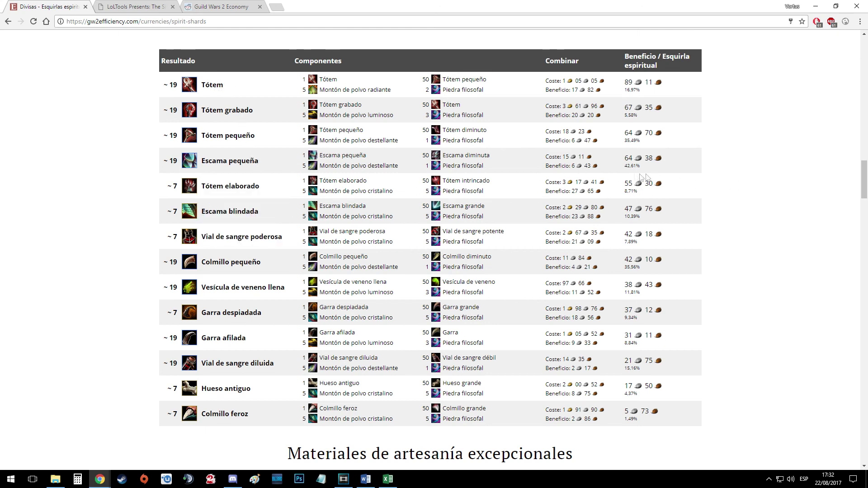
Step: Inspect Tótem elaborado's profit and its 50 Tótem intrincado component
drag(622, 182, 638, 188)
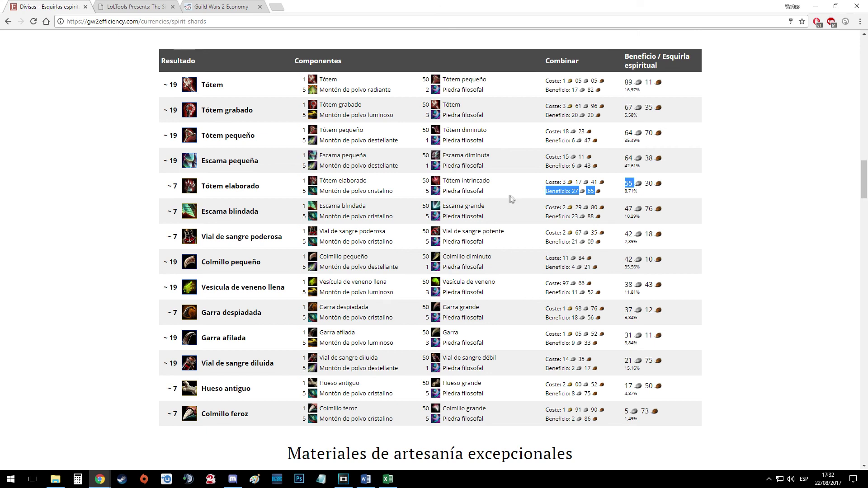
drag(428, 189, 428, 181)
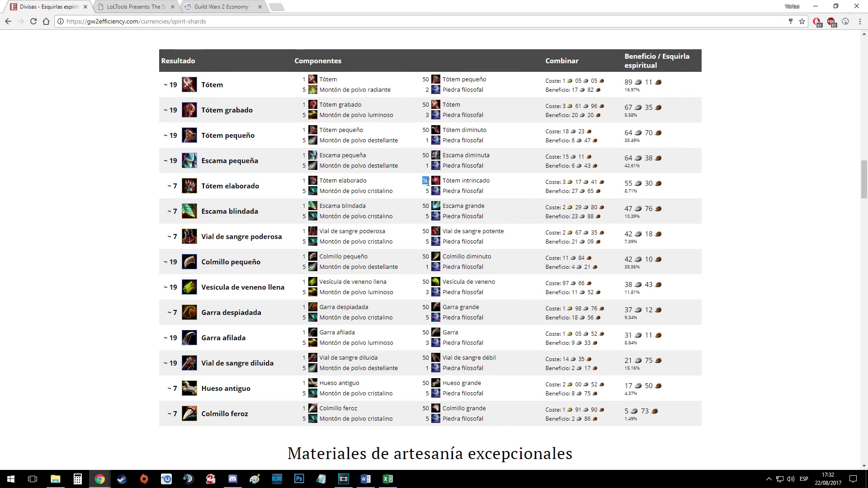
drag(442, 181, 492, 181)
click(481, 182)
drag(627, 184, 643, 188)
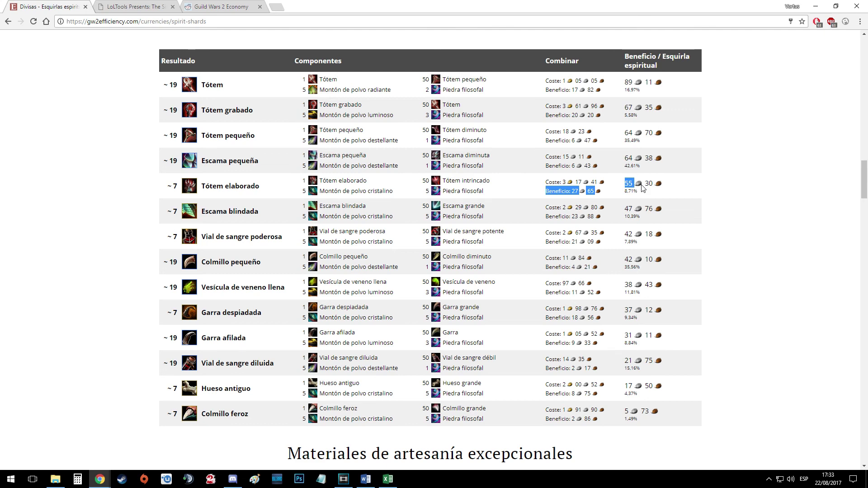
click(659, 246)
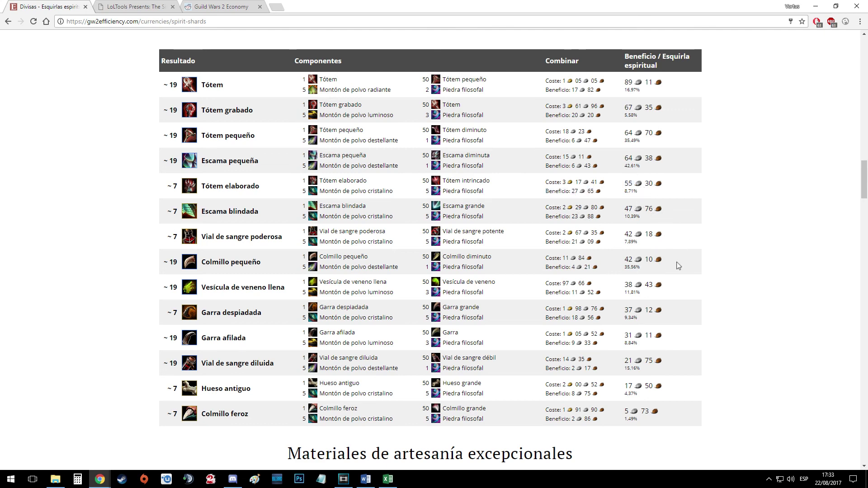
Step: Review the first exceptional-material row, then open the Karma currency page
scroll(719, 217, down, 7)
scroll(724, 272, down, 6)
scroll(747, 316, down, 8)
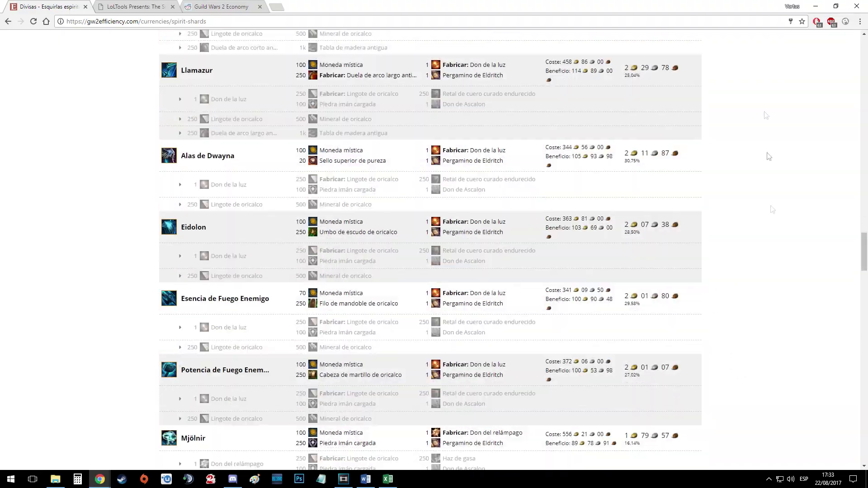
scroll(766, 147, up, 10)
scroll(766, 147, down, 7)
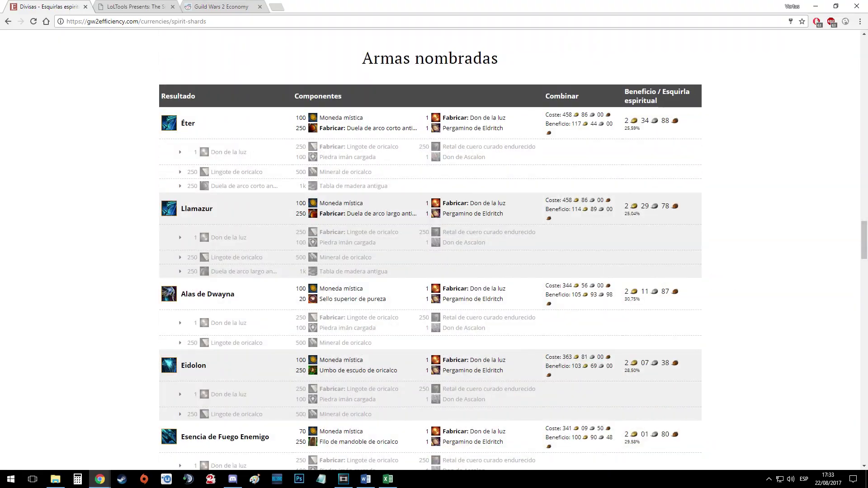
scroll(257, 185, up, 8)
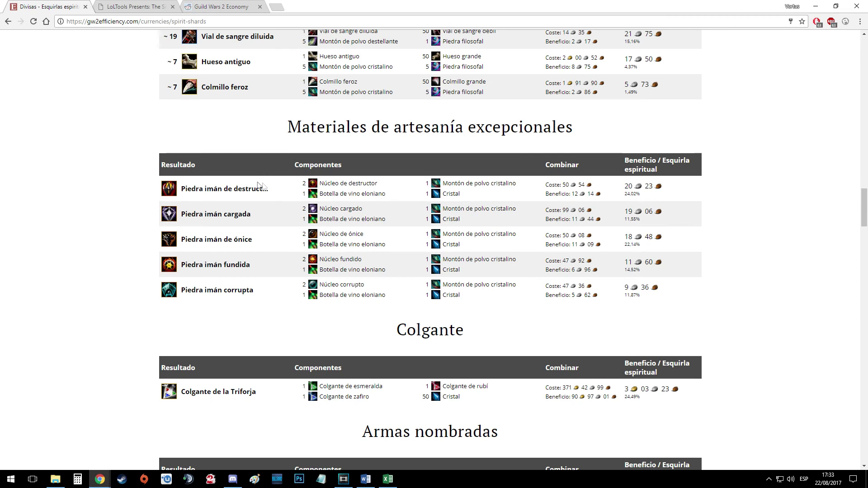
drag(624, 187, 291, 190)
click(443, 193)
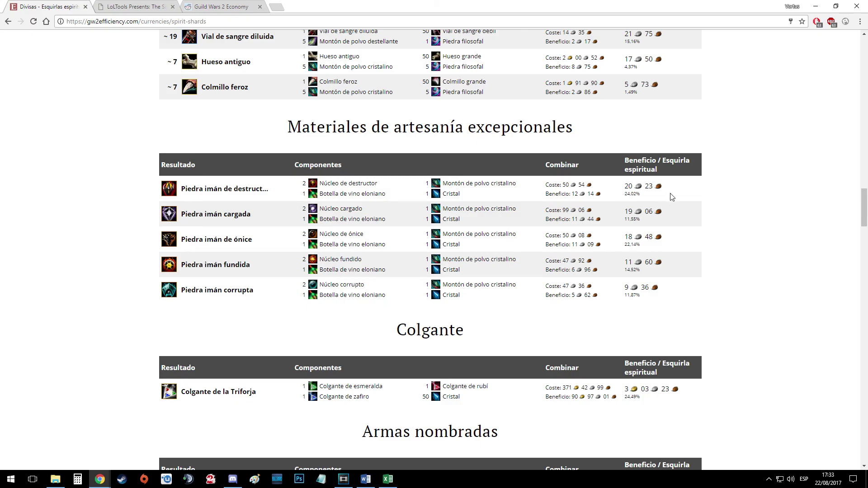
scroll(672, 197, up, 1)
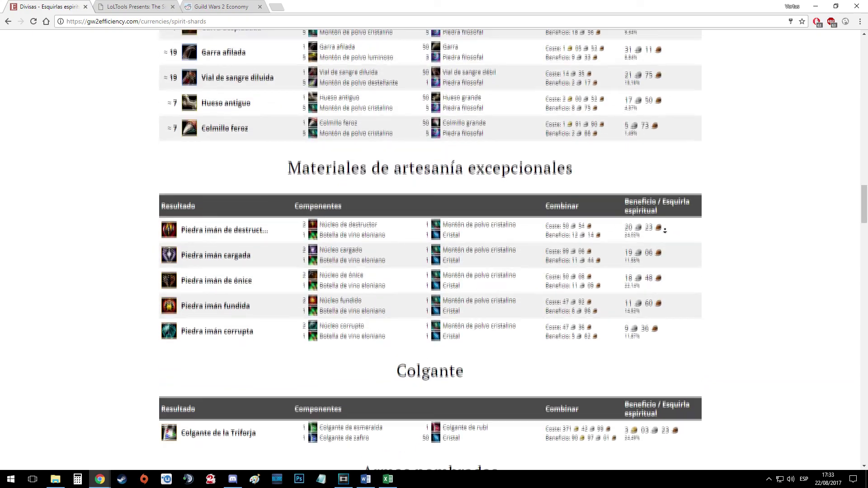
scroll(673, 198, down, 15)
scroll(430, 249, up, 15)
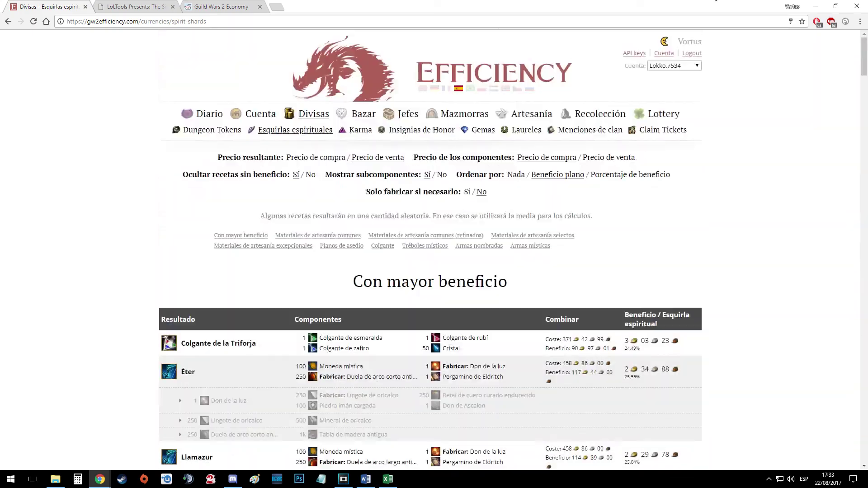
click(361, 131)
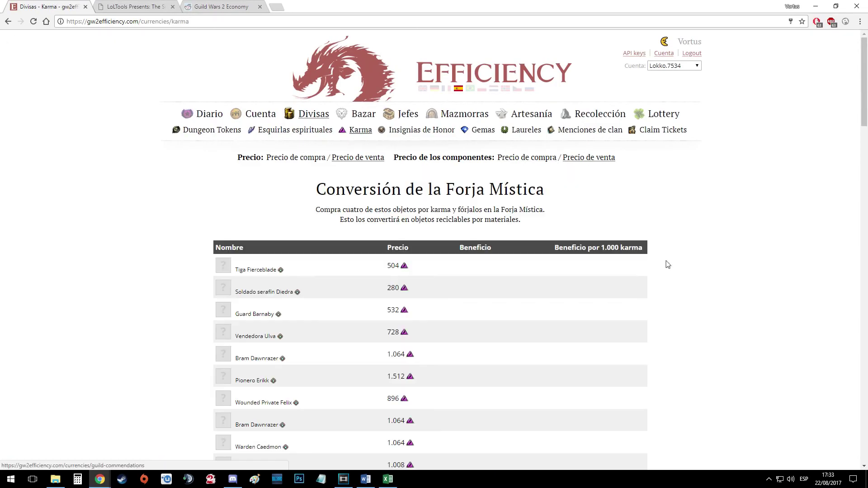
Step: Review the Karma page's Mystic Forge conversion items, such as Guantes de tela del fuerte
scroll(643, 249, down, 8)
scroll(588, 226, up, 2)
scroll(560, 215, down, 1)
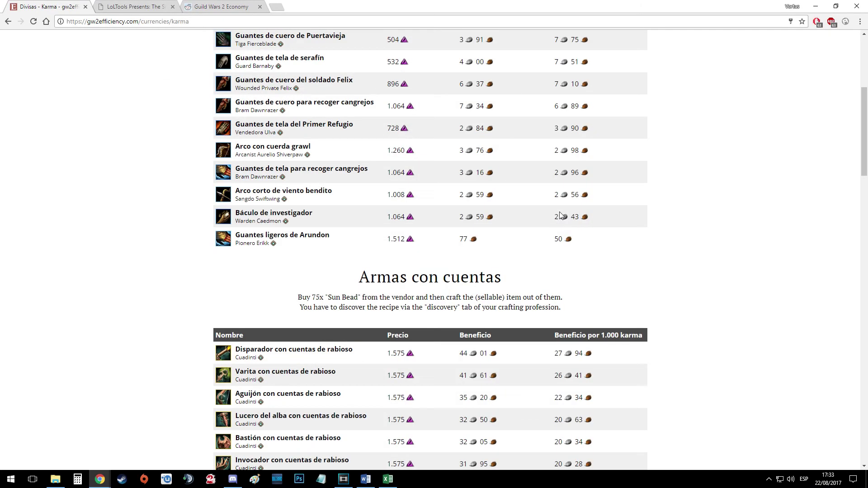
scroll(676, 324, up, 3)
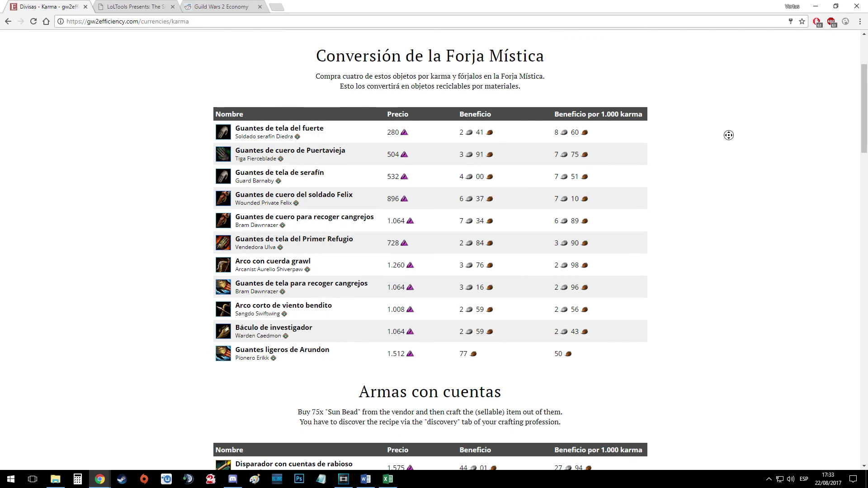
scroll(728, 135, down, 1)
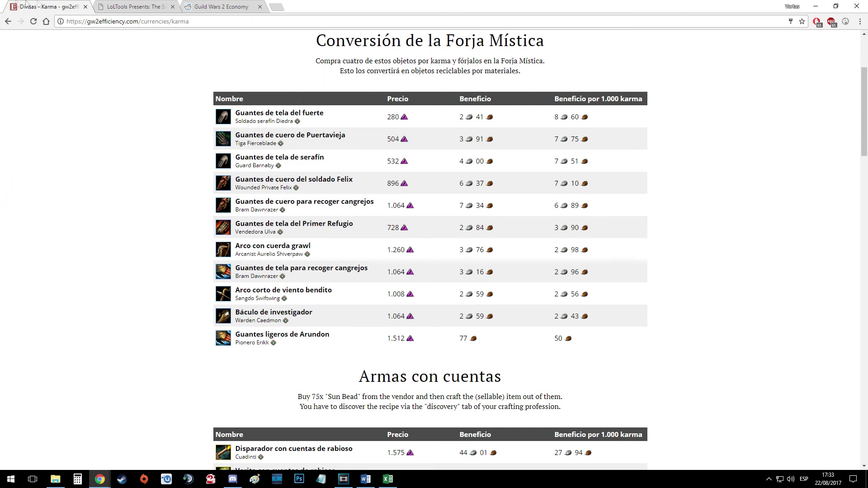
drag(547, 106, 583, 116)
click(584, 115)
drag(395, 113, 388, 116)
click(387, 116)
Step: Check bead-weapon profits (75x Sun Bead, 1.575 karma, 27 94 per 1.000), then open Laureles
scroll(417, 310, down, 1)
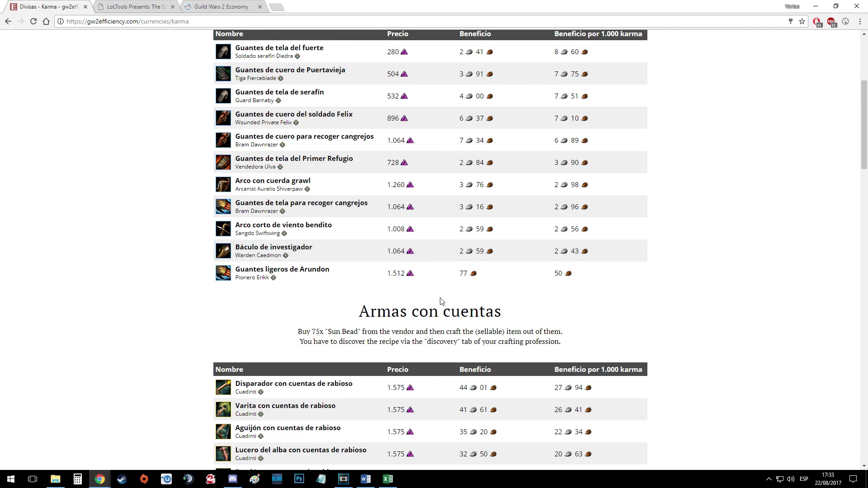
scroll(456, 243, down, 2)
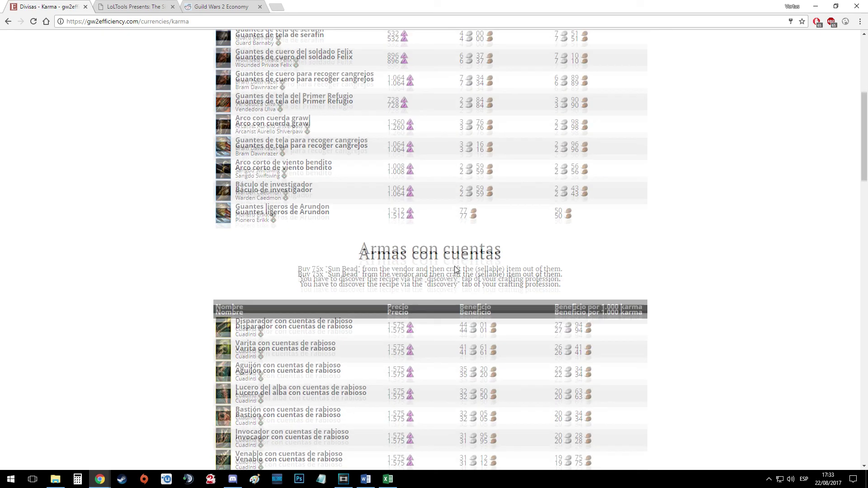
scroll(455, 267, up, 2)
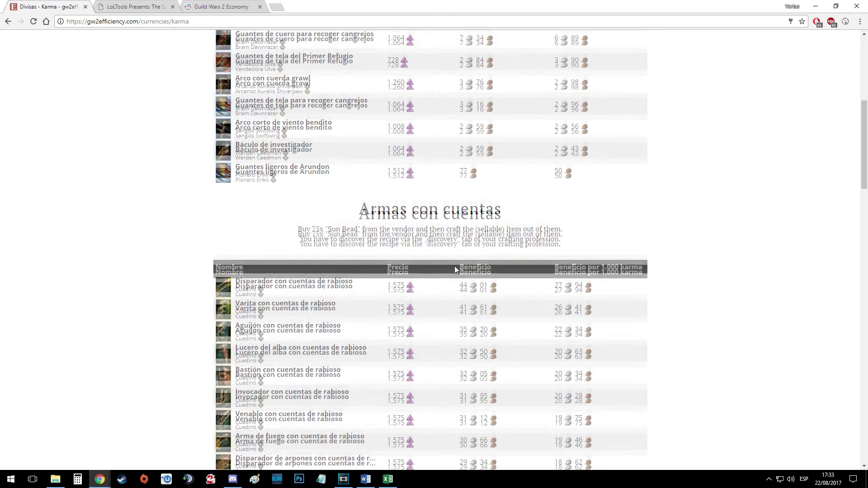
scroll(496, 286, down, 3)
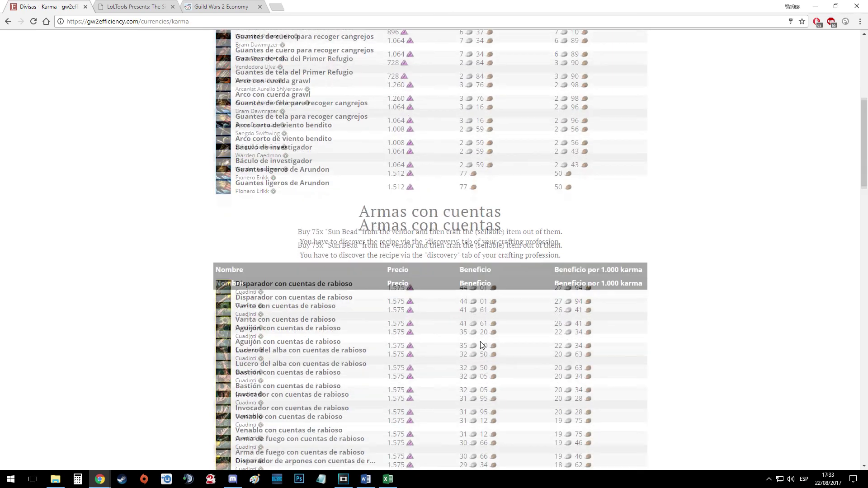
drag(298, 131, 359, 133)
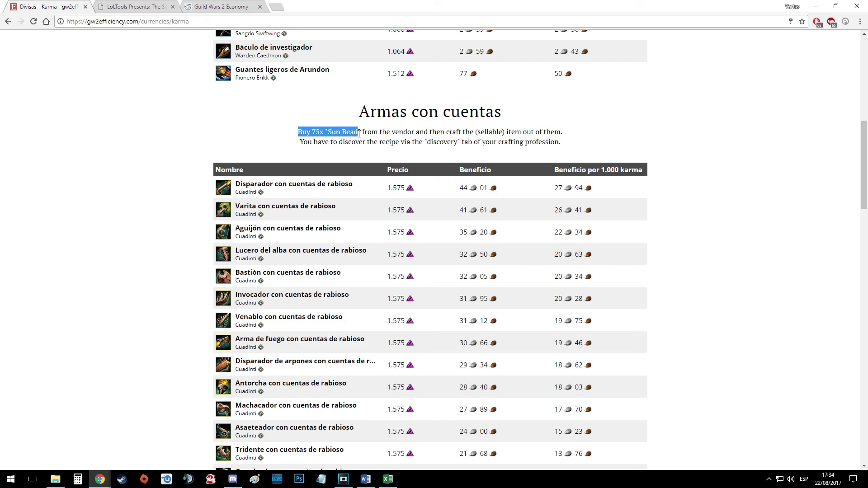
drag(362, 132, 291, 138)
scroll(420, 159, down, 1)
drag(383, 144, 412, 145)
click(442, 146)
double_click(397, 143)
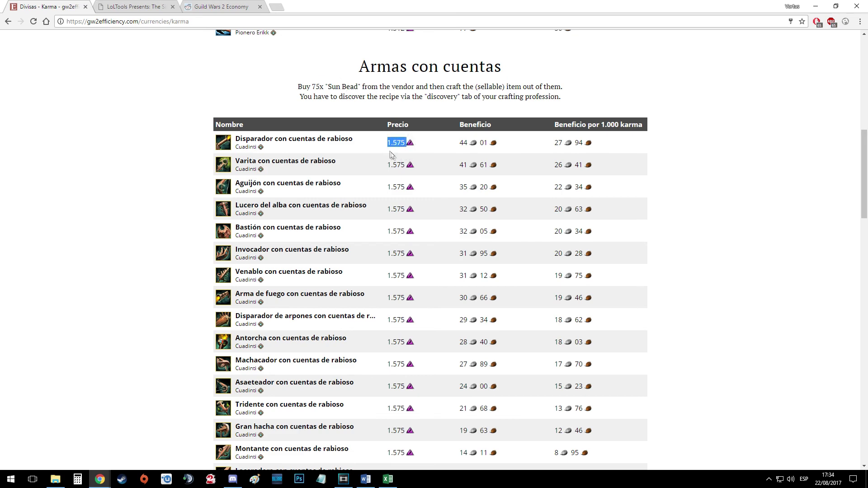
drag(547, 143, 585, 144)
scroll(632, 174, up, 15)
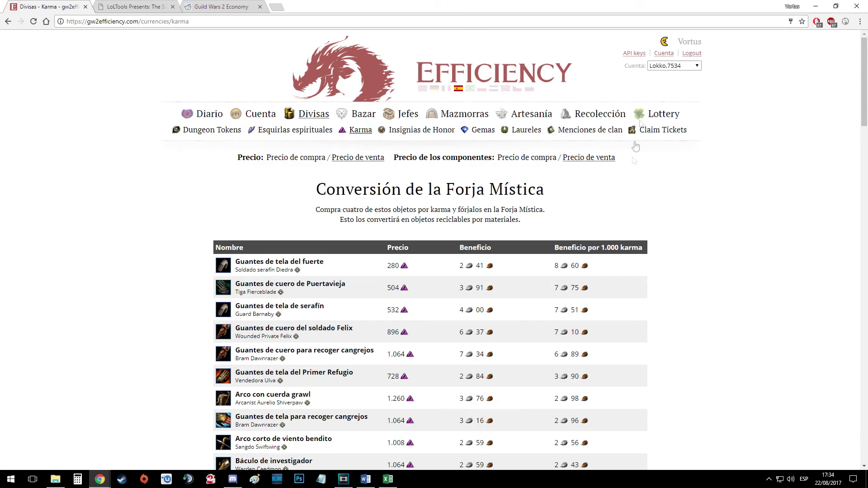
click(512, 134)
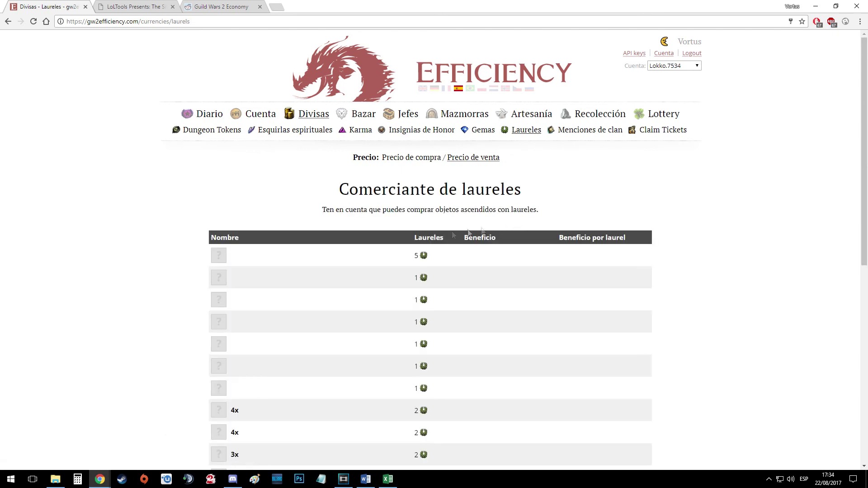
Step: Move past the laurel and other currency pages to the Recolección permanent-nodes page
drag(233, 255, 310, 260)
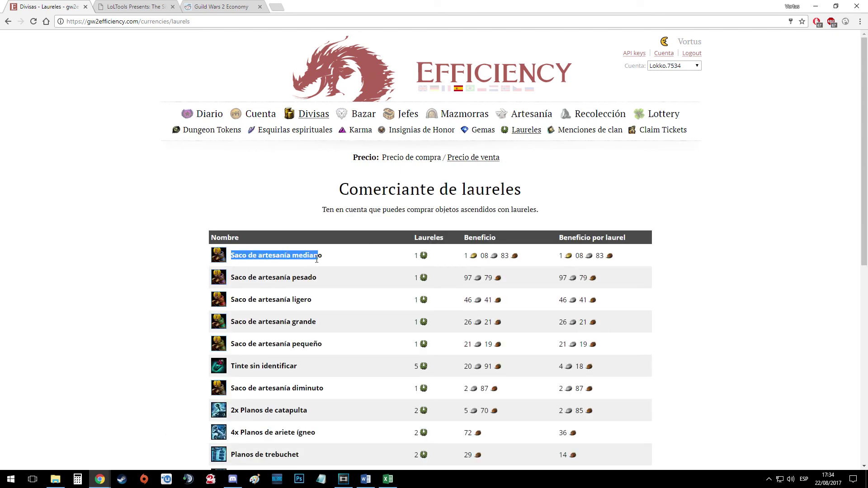
click(562, 265)
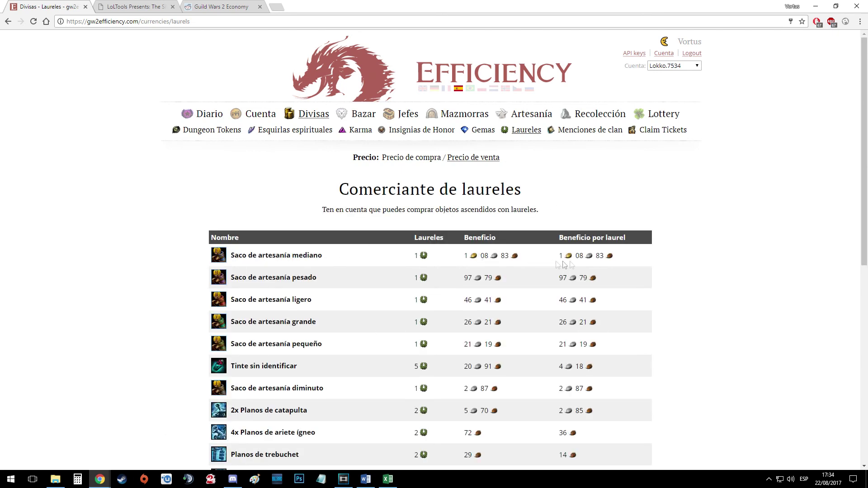
click(616, 131)
click(660, 135)
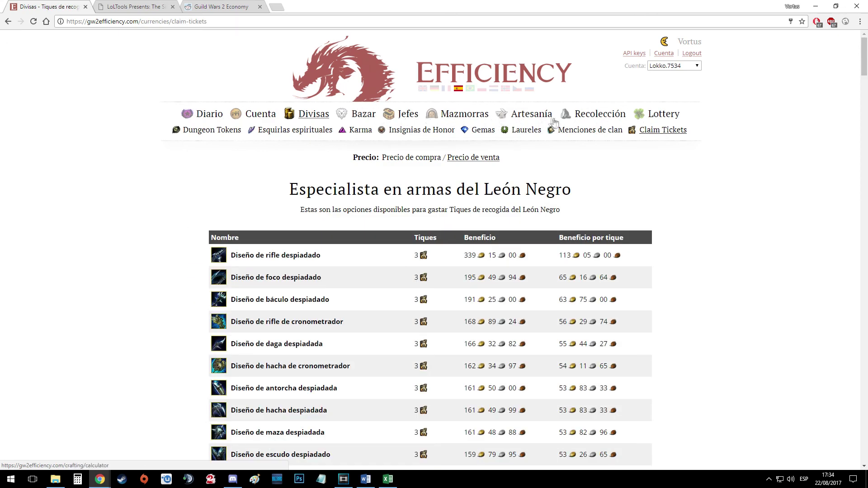
click(568, 115)
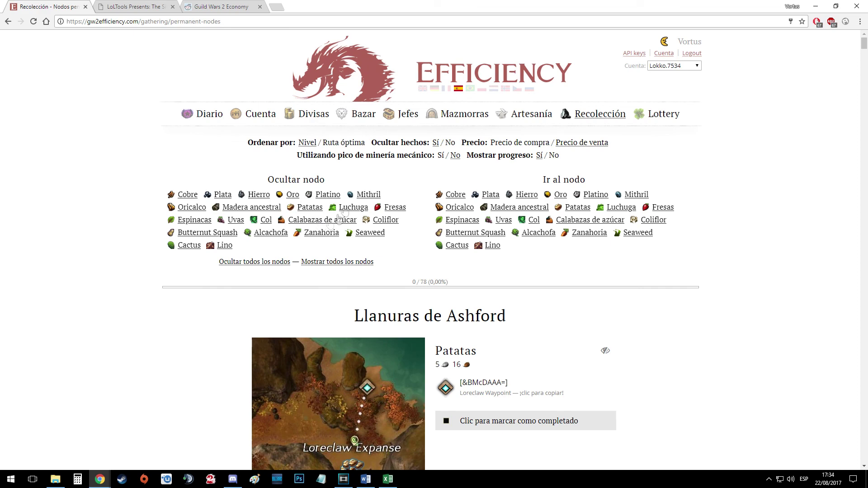
Step: Jump to the Platino node entries and browse down the permanent nodes list
click(596, 196)
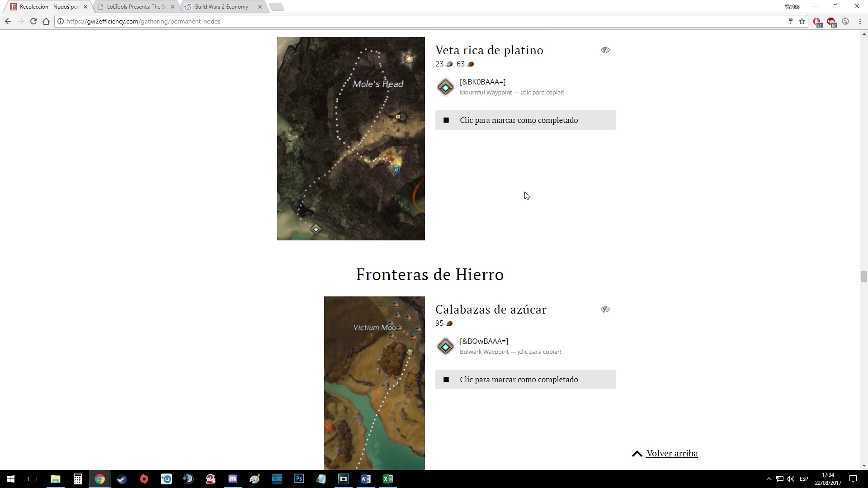
scroll(448, 38, up, 1)
scroll(570, 226, down, 3)
scroll(570, 235, down, 7)
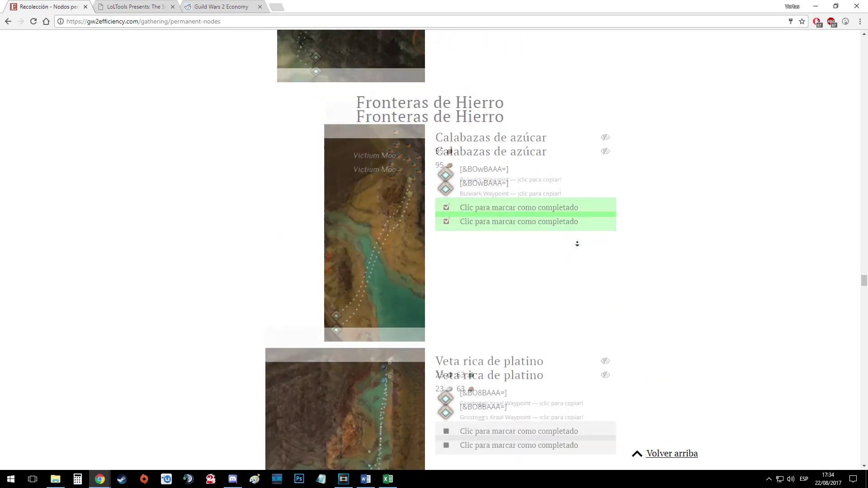
scroll(721, 393, down, 3)
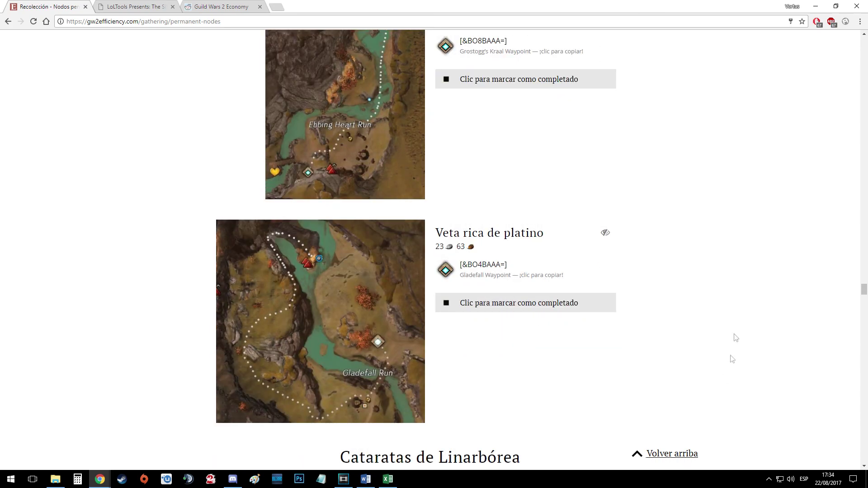
scroll(724, 362, down, 6)
scroll(659, 231, down, 5)
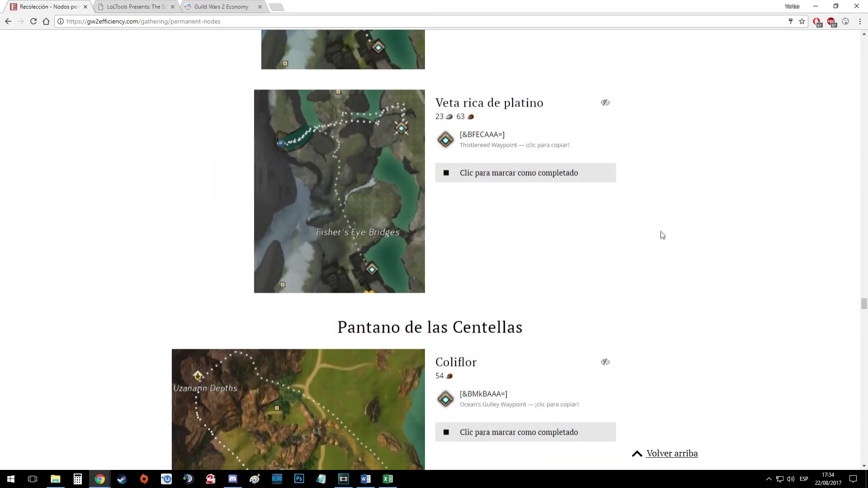
scroll(705, 239, down, 10)
scroll(710, 228, down, 5)
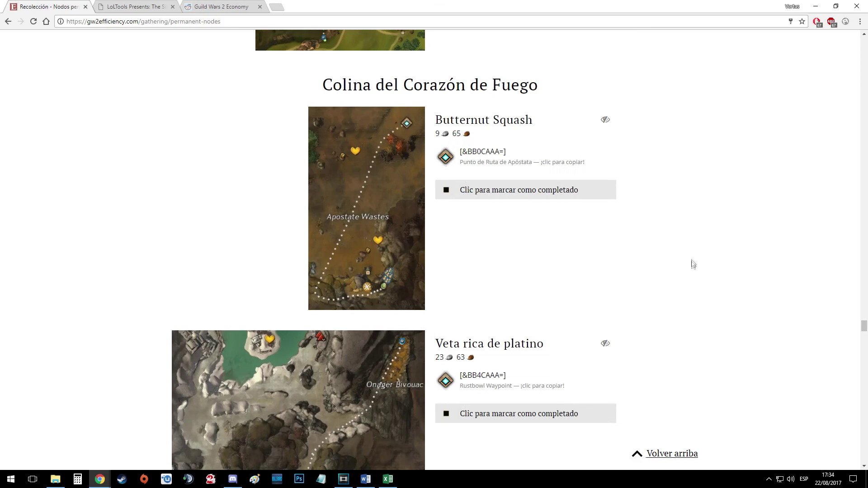
scroll(683, 237, down, 5)
scroll(675, 210, down, 5)
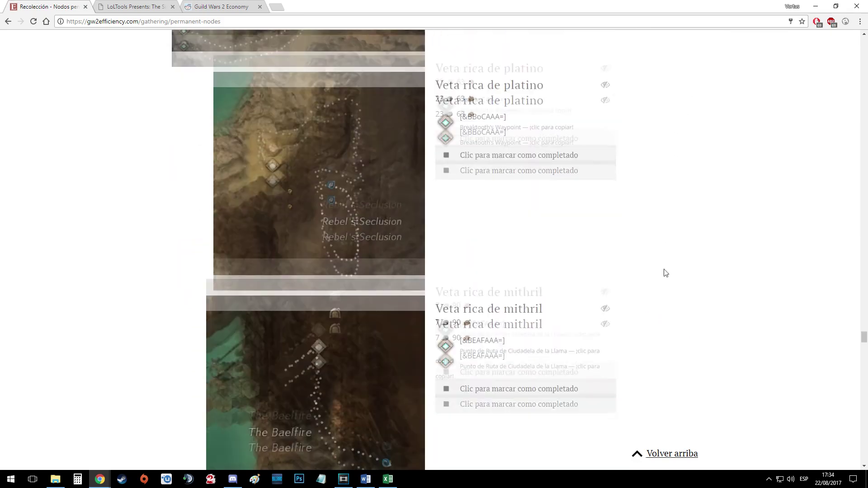
scroll(661, 280, down, 5)
click(673, 454)
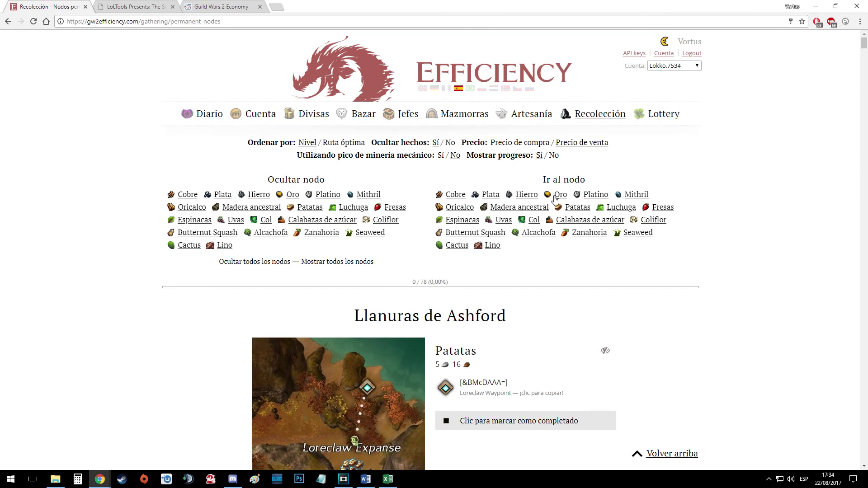
Step: Copy the Caledon waypoint code [&BEABAAA=]
scroll(556, 201, down, 10)
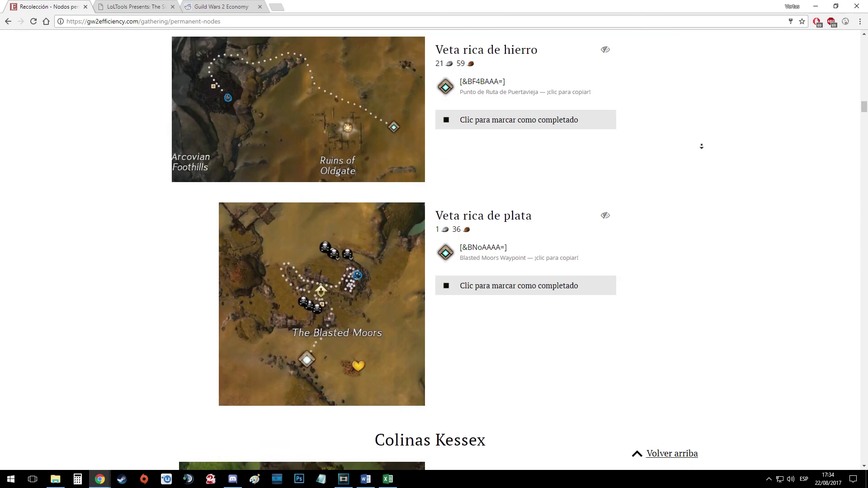
scroll(700, 144, down, 7)
scroll(692, 168, down, 5)
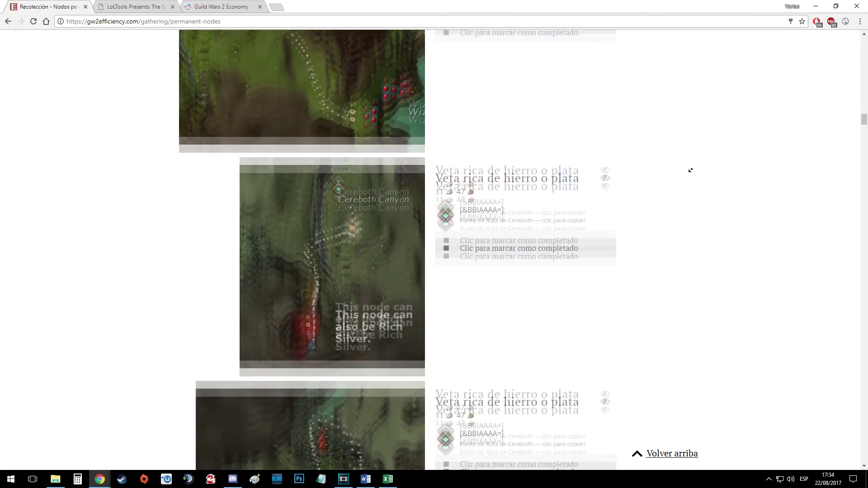
scroll(692, 135, down, 5)
scroll(483, 212, up, 5)
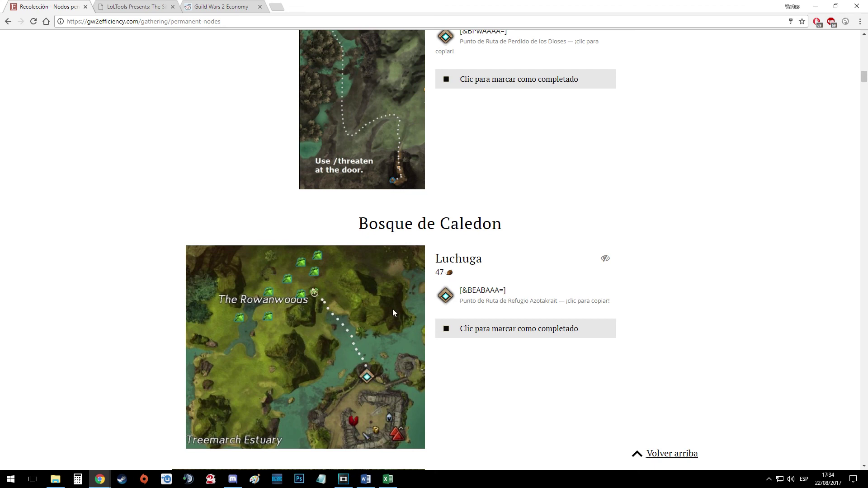
drag(460, 290, 506, 288)
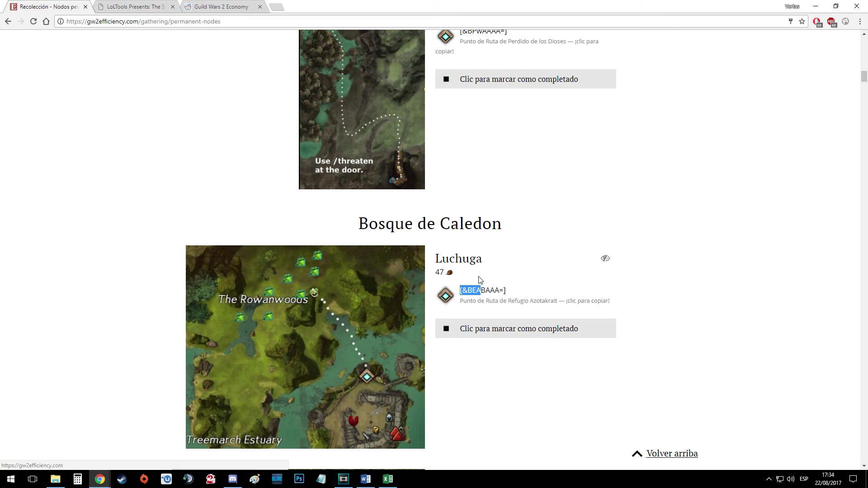
click(497, 292)
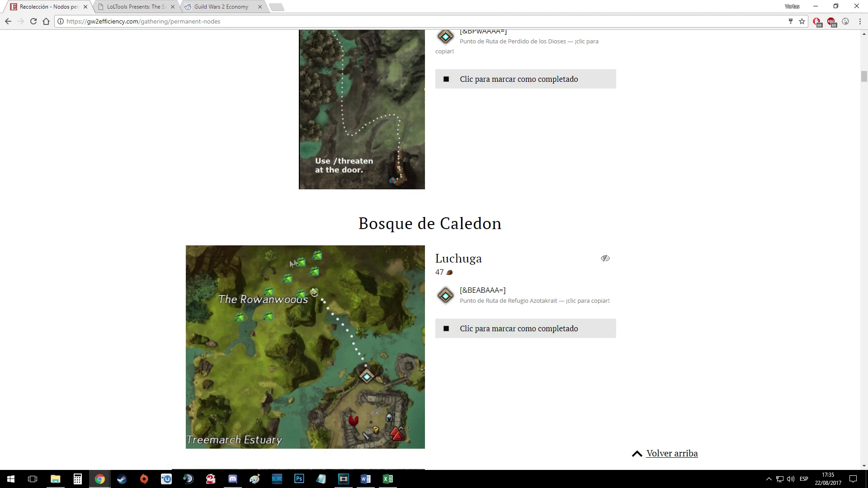
Step: Show only Hierro nodes, copy the Gallowfields waypoint [&BGMAAAA=], and open the community lottery
key(Home)
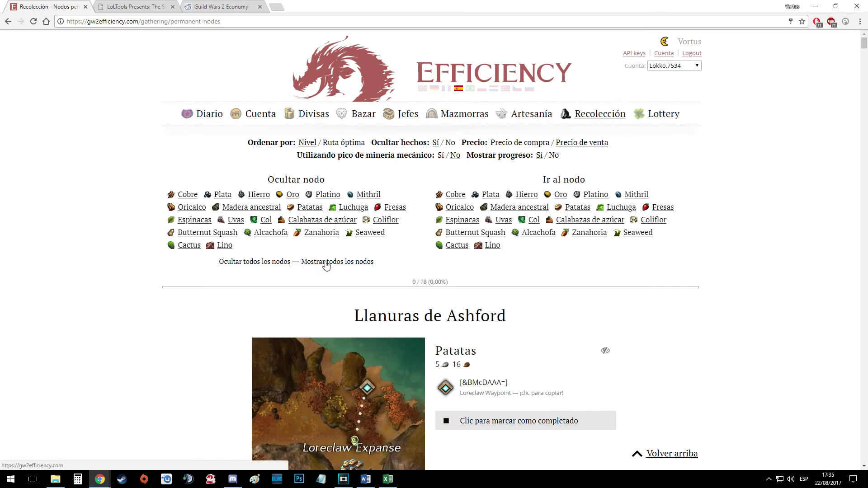
click(289, 262)
click(259, 194)
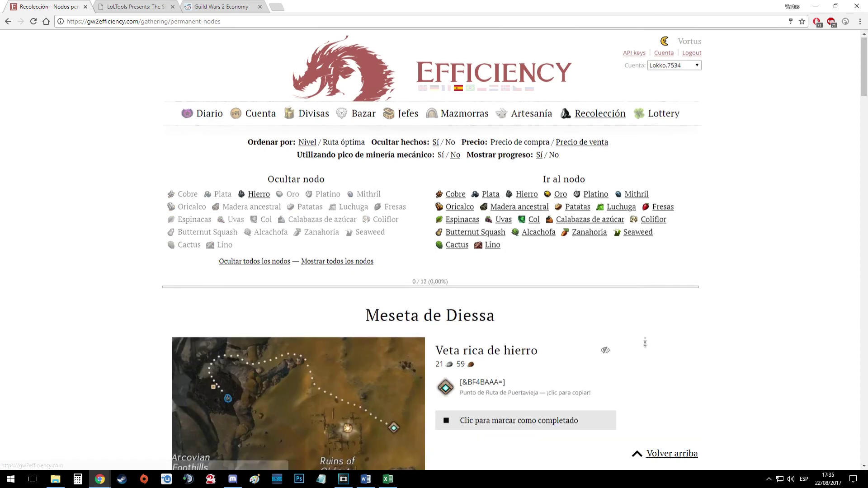
scroll(646, 347, down, 5)
scroll(645, 347, down, 6)
scroll(646, 347, down, 6)
scroll(647, 346, down, 8)
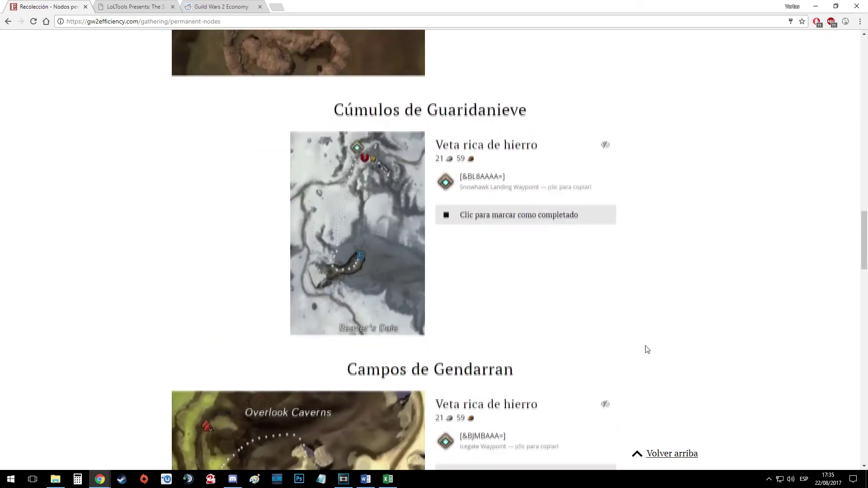
scroll(647, 347, up, 4)
click(473, 136)
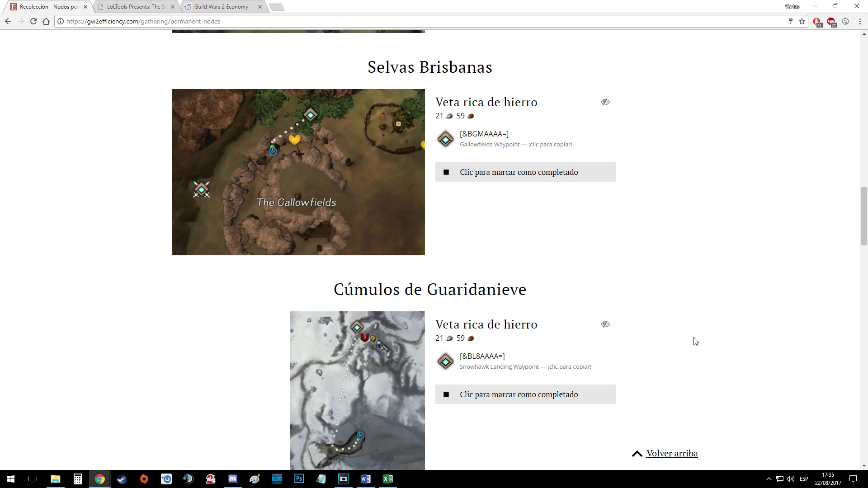
click(671, 454)
click(664, 116)
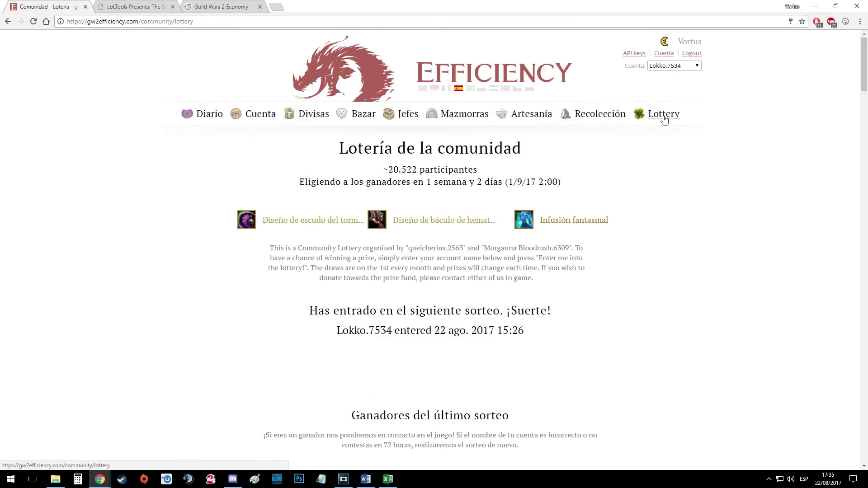
Step: Browse the lottery's past draws, then close the gw2efficiency tab
scroll(548, 285, down, 1)
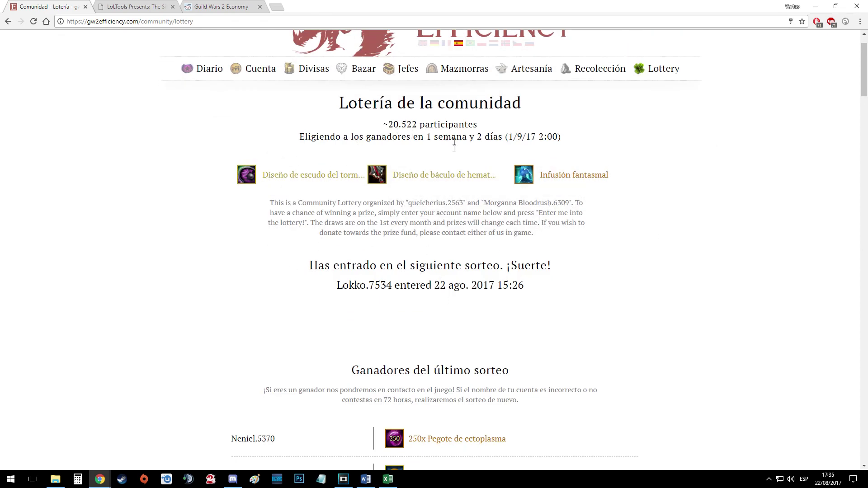
scroll(562, 204, down, 10)
scroll(719, 408, down, 10)
scroll(719, 407, up, 2)
scroll(720, 407, up, 3)
scroll(719, 408, down, 7)
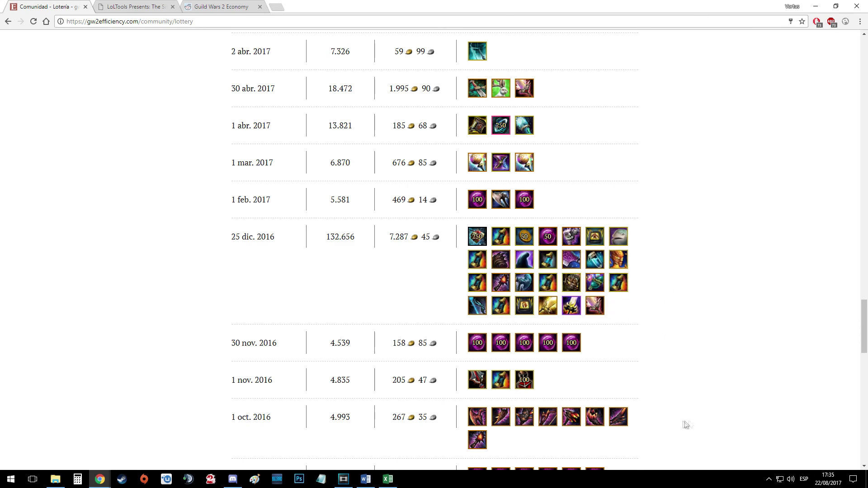
key(Home)
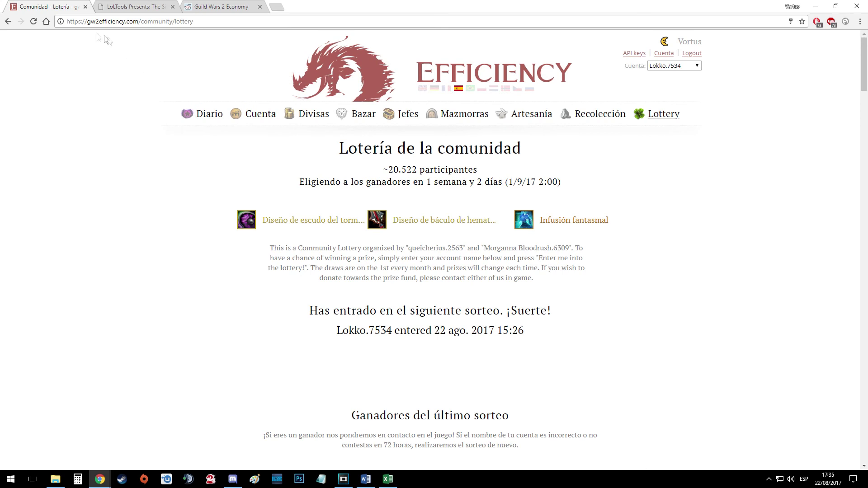
middle_click(68, 6)
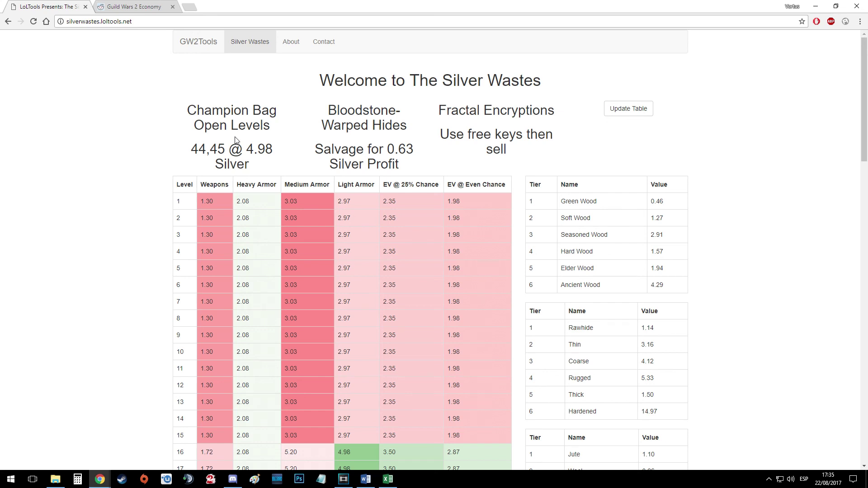
Step: Look over the champion bag table, including open levels 44,45 and the 4.98 silver value
drag(199, 142, 227, 153)
click(243, 222)
middle_click(258, 139)
double_click(251, 149)
click(277, 145)
scroll(279, 231, down, 10)
scroll(279, 230, down, 1)
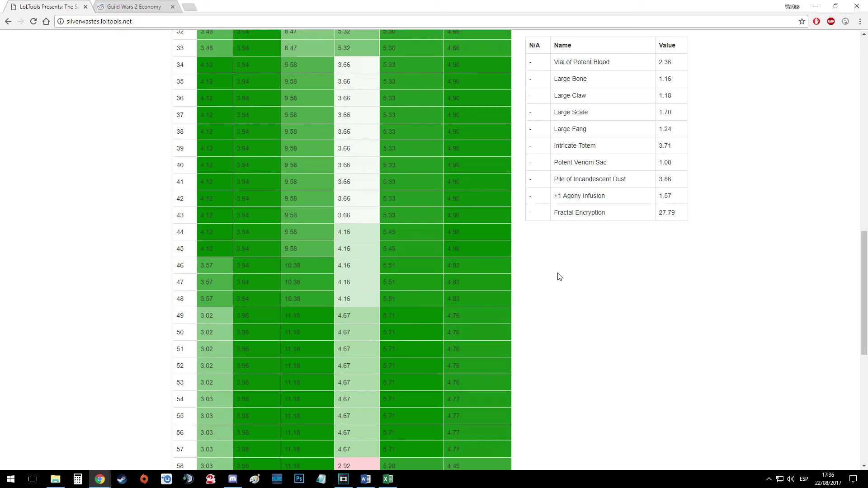
Step: Reload the Silver Wastes page and check rows 49, 54 (3.03) and 45 (4.12)
right_click(713, 89)
click(732, 115)
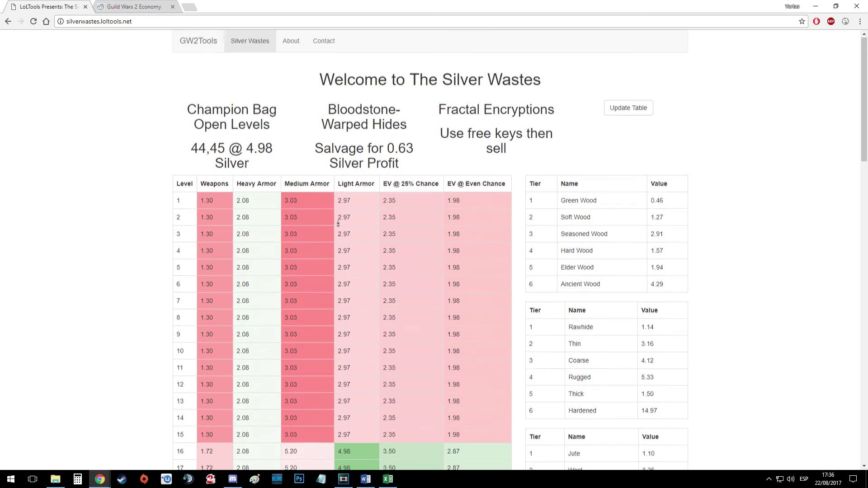
scroll(339, 243, down, 10)
scroll(339, 243, down, 5)
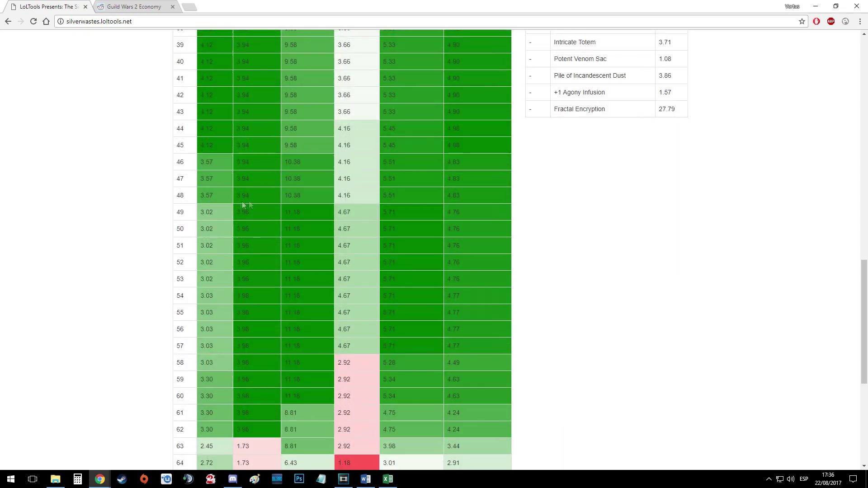
drag(201, 214, 466, 209)
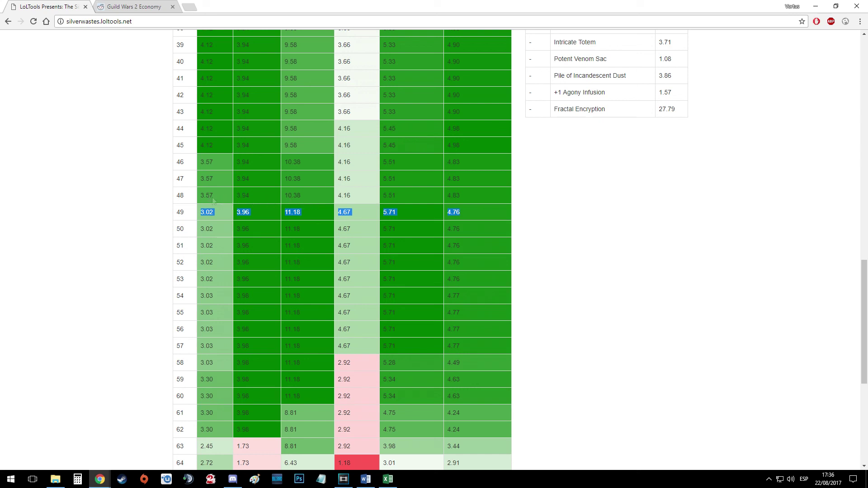
click(270, 217)
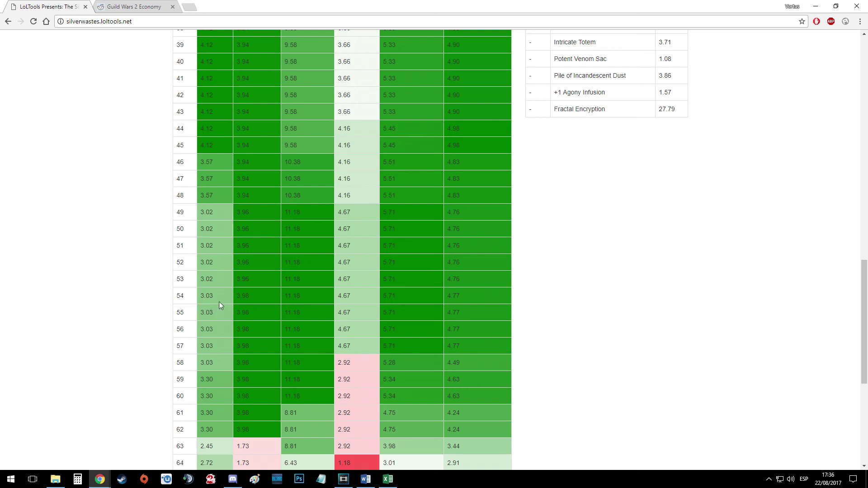
double_click(207, 296)
double_click(223, 149)
click(146, 250)
Step: Update the table to current prices, now 4.91 Silver and 0.45 salvage profit
key(Home)
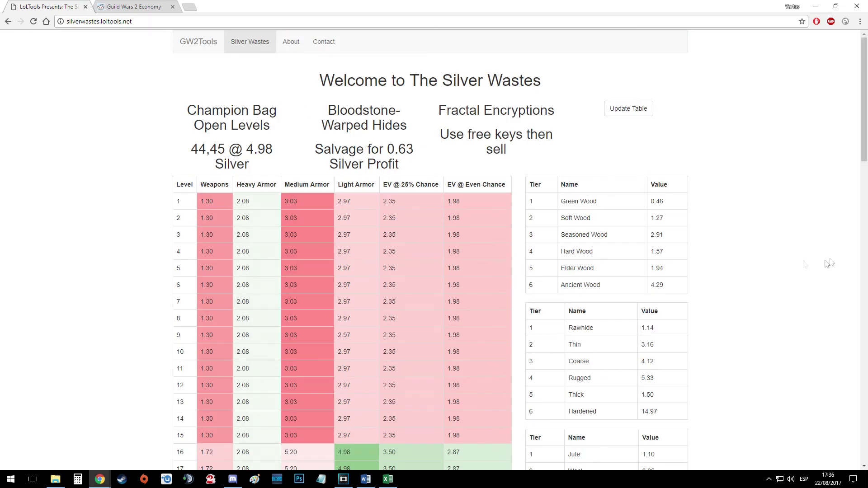
click(628, 109)
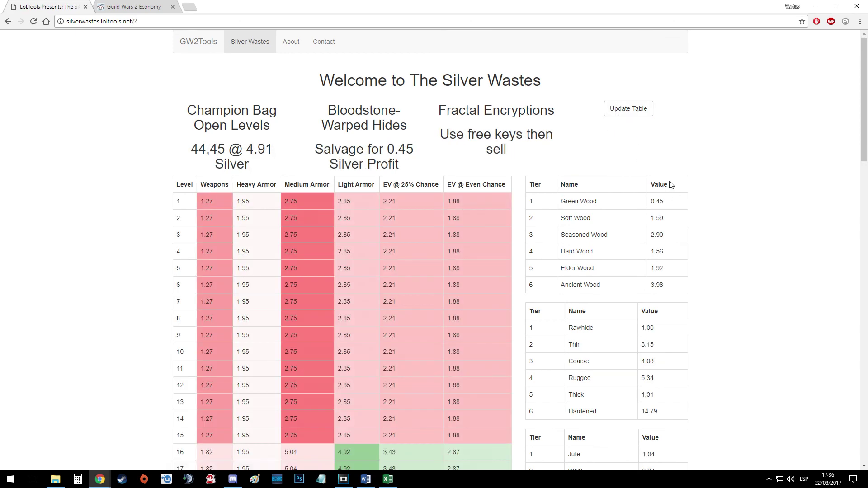
click(641, 112)
Step: Close the Silver Wastes tab and check the r/gw2economy subreddit address
middle_click(41, 4)
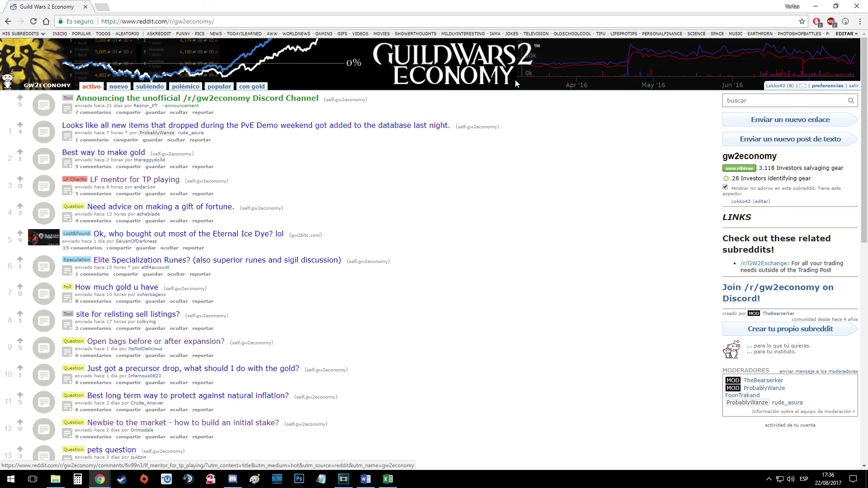
click(169, 22)
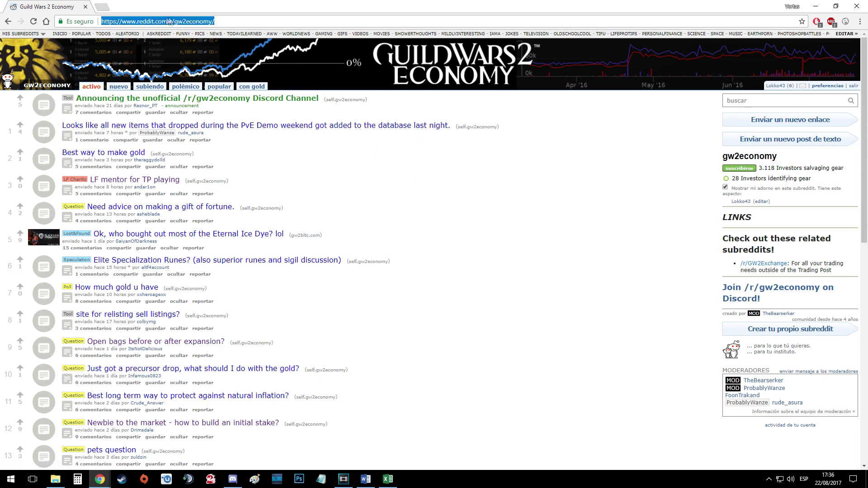
click(374, 189)
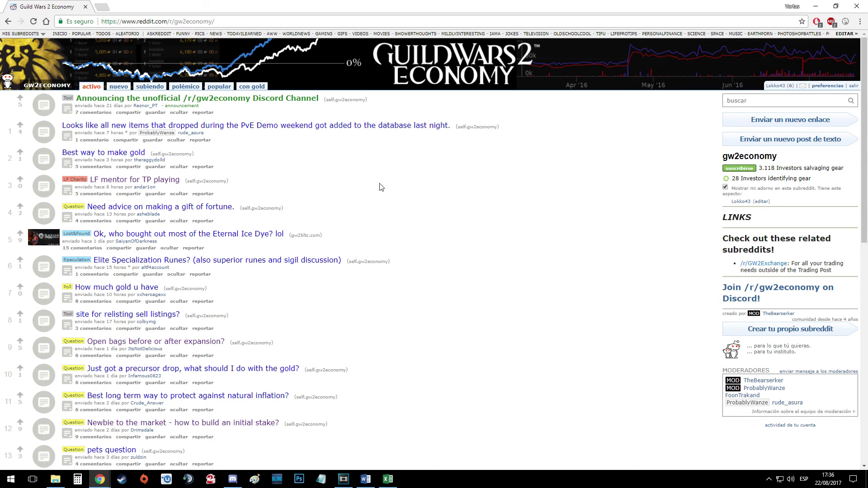
middle_click(243, 148)
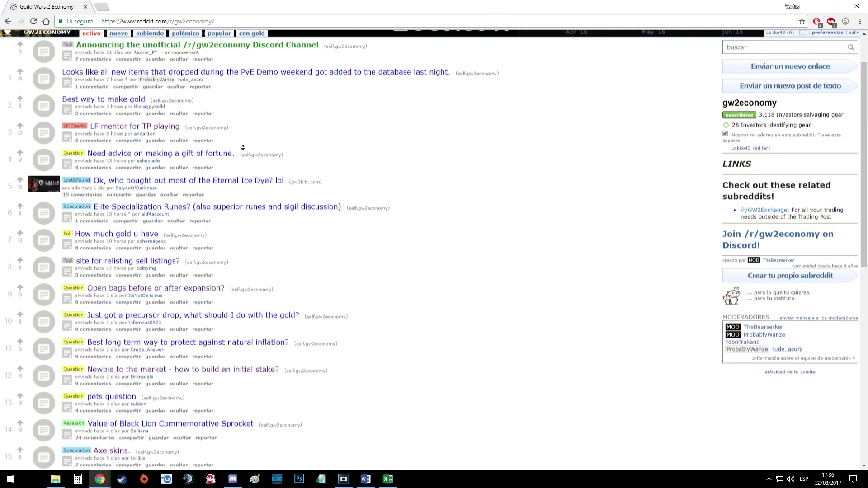
Step: Scroll through the r/gw2economy front page and load the second page of posts
scroll(83, 190, down, 2)
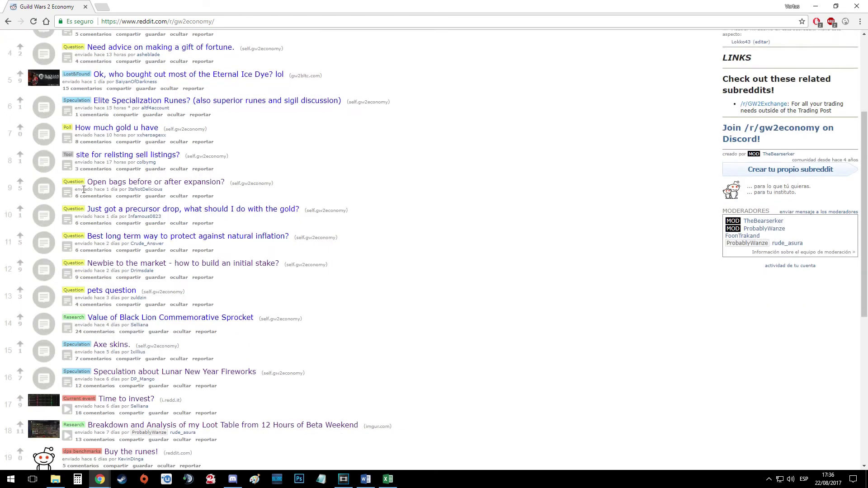
scroll(84, 189, down, 1)
scroll(398, 196, down, 1)
scroll(392, 213, down, 3)
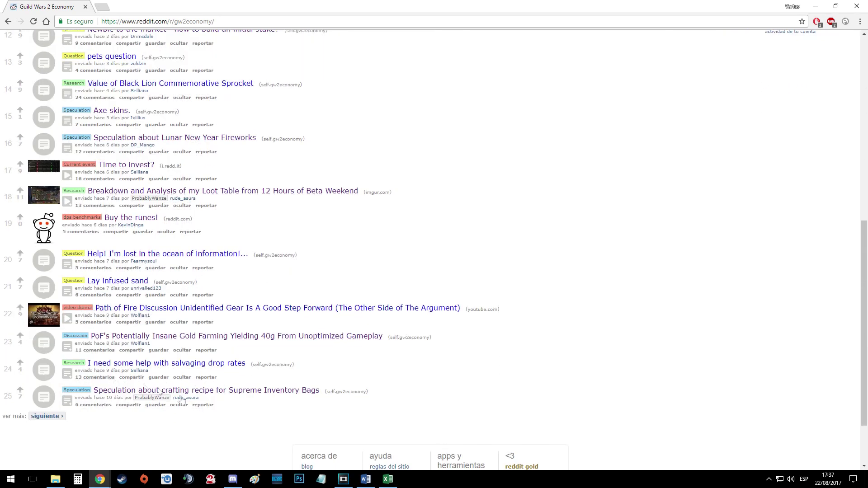
scroll(320, 262, up, 8)
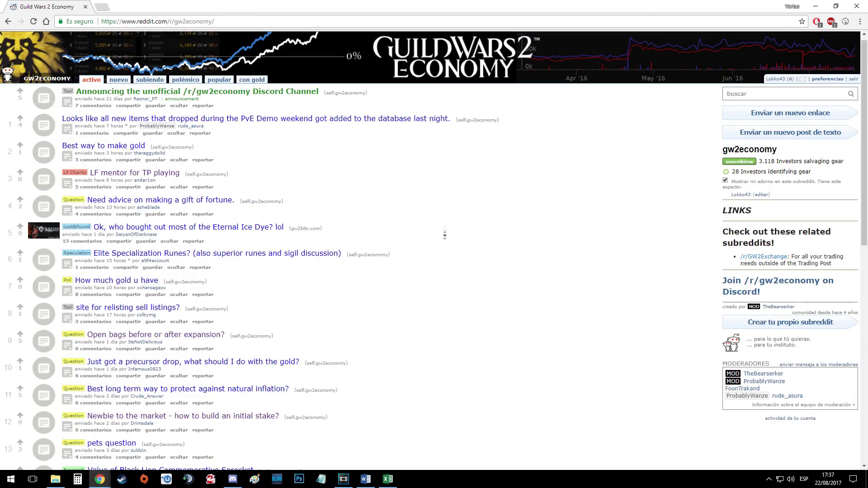
scroll(445, 223, down, 4)
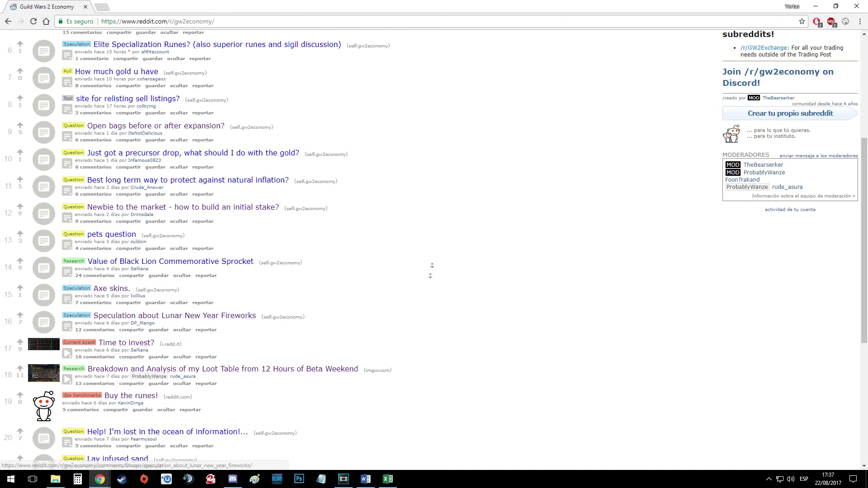
scroll(434, 248, down, 5)
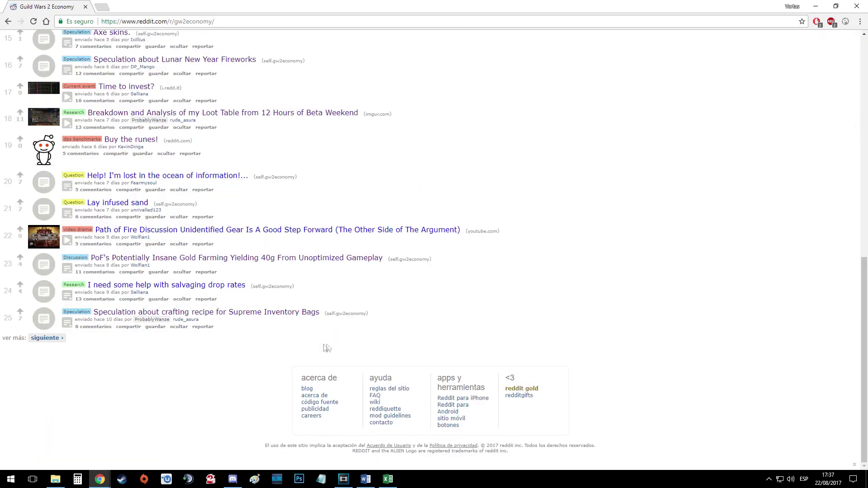
click(54, 339)
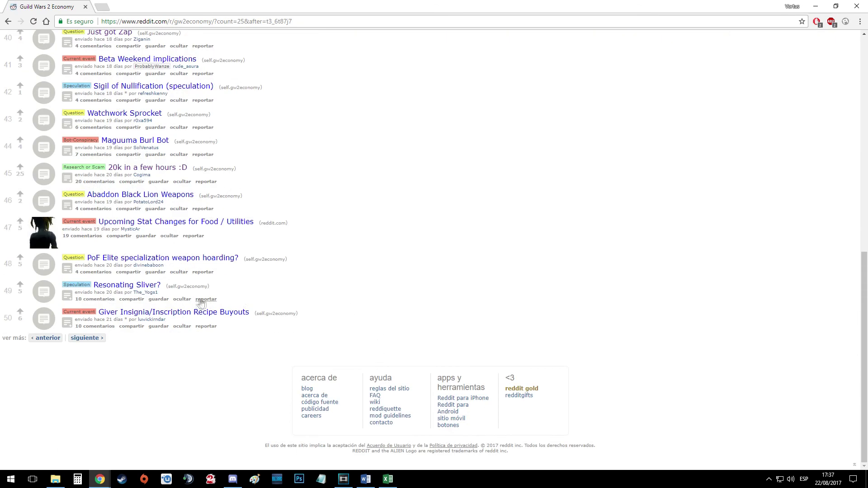
Step: Open the '20k in a few hours :D' post and view its two trading post screenshots
middle_click(151, 170)
key(ctrl+Tab)
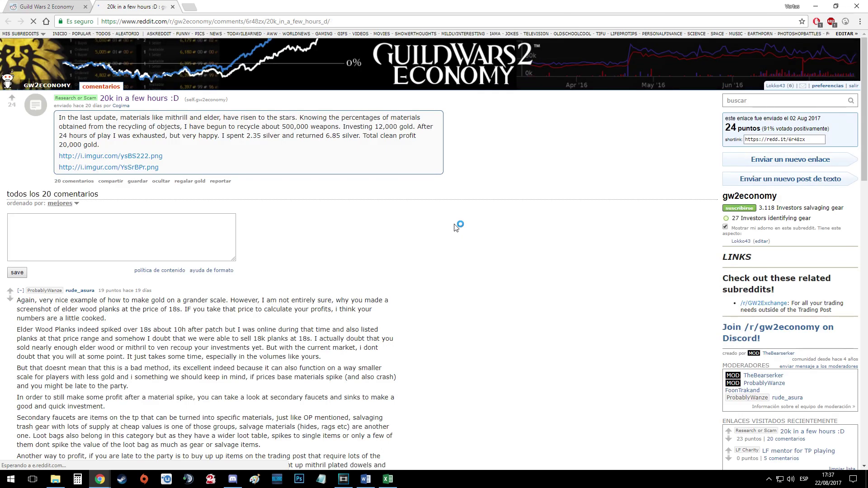
middle_click(145, 156)
middle_click(149, 167)
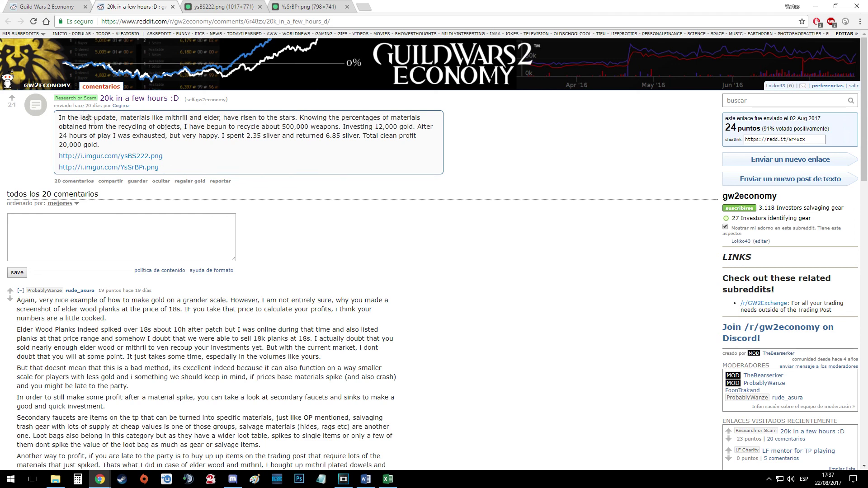
key(ctrl+Tab)
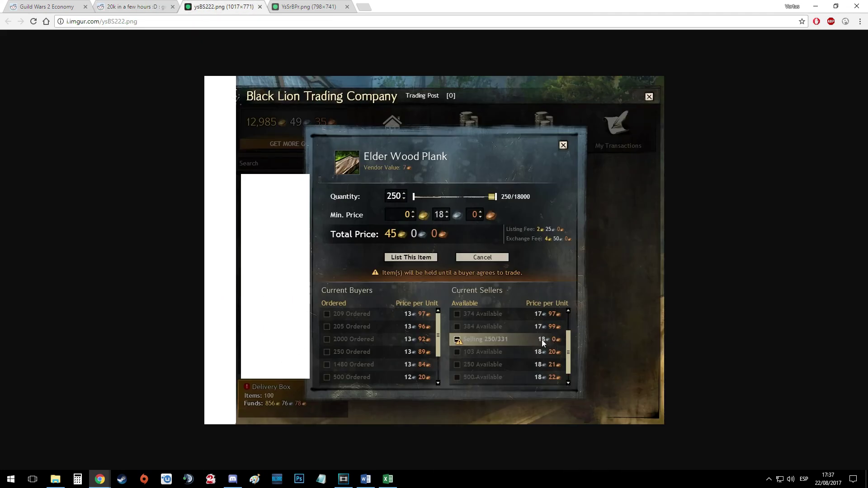
click(317, 6)
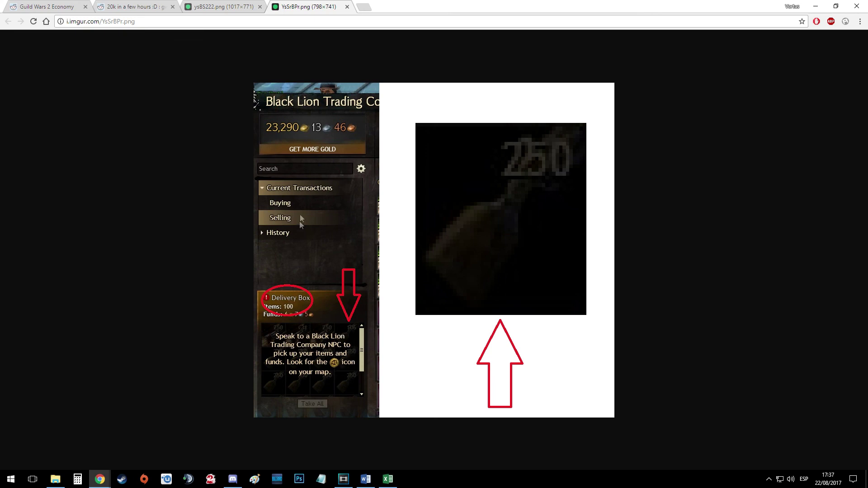
middle_click(284, 7)
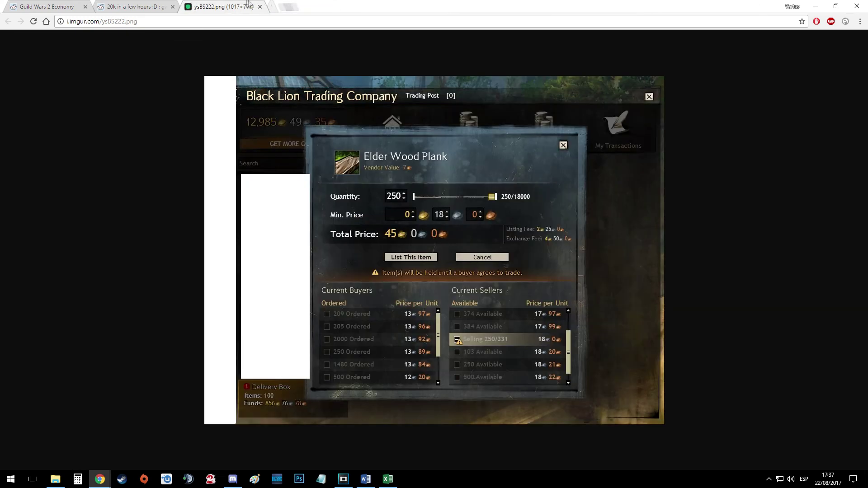
middle_click(253, 7)
Step: Read the post's text, close it, and bring up the Plantilla Excel Oro Vortus workbook
drag(126, 118, 250, 165)
click(252, 166)
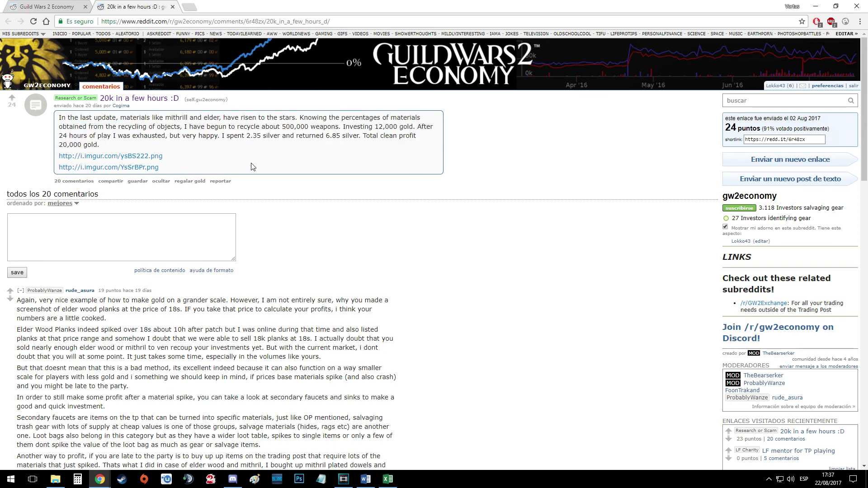
middle_click(135, 6)
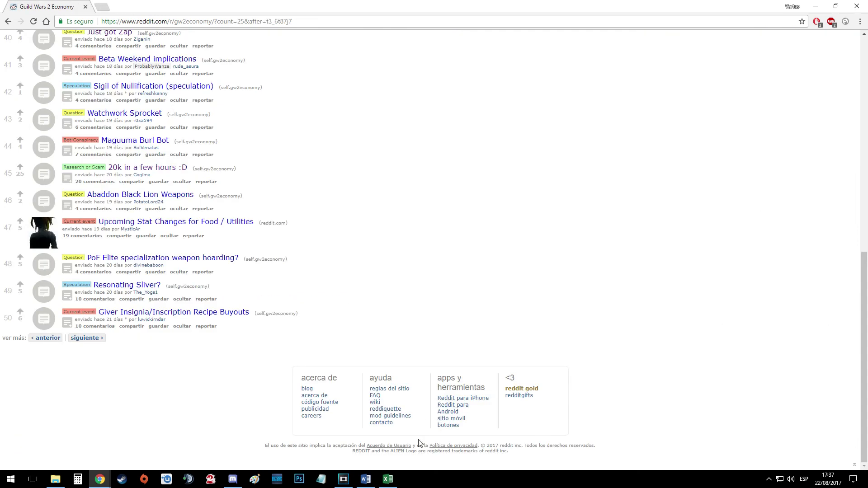
click(388, 480)
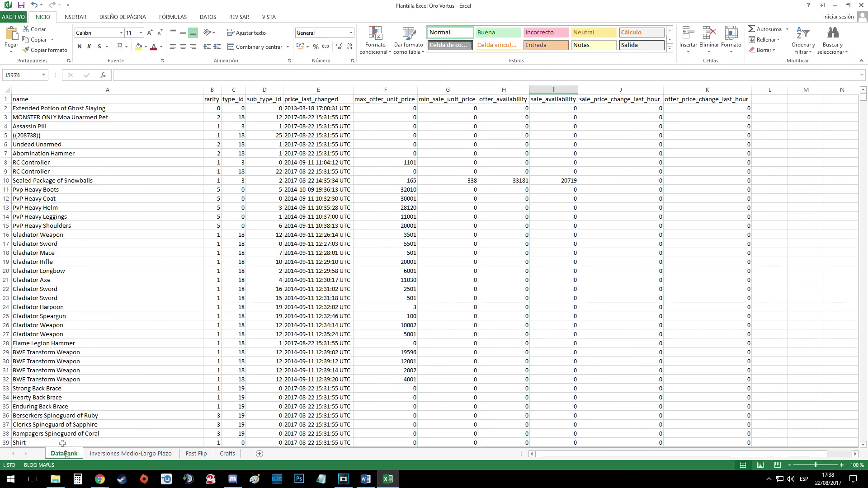
Step: Inspect DataBank prices for Jute Epaulet Panel and Wool Vestments Panel
drag(863, 97, 864, 200)
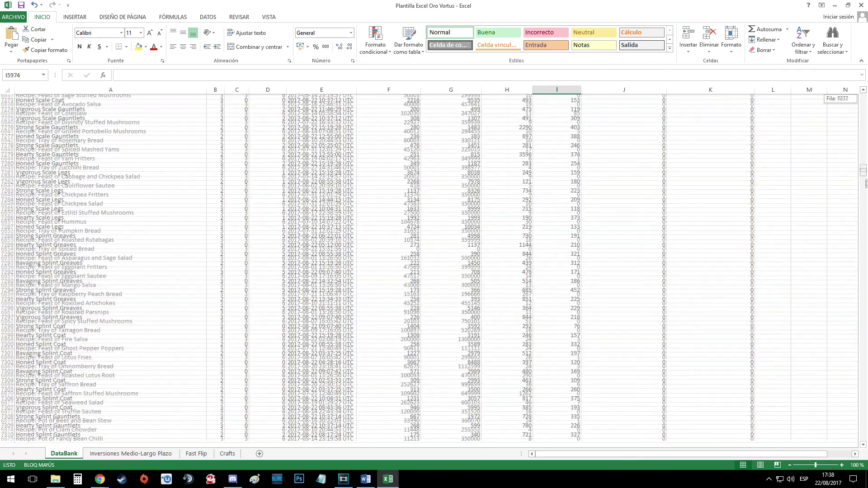
click(72, 164)
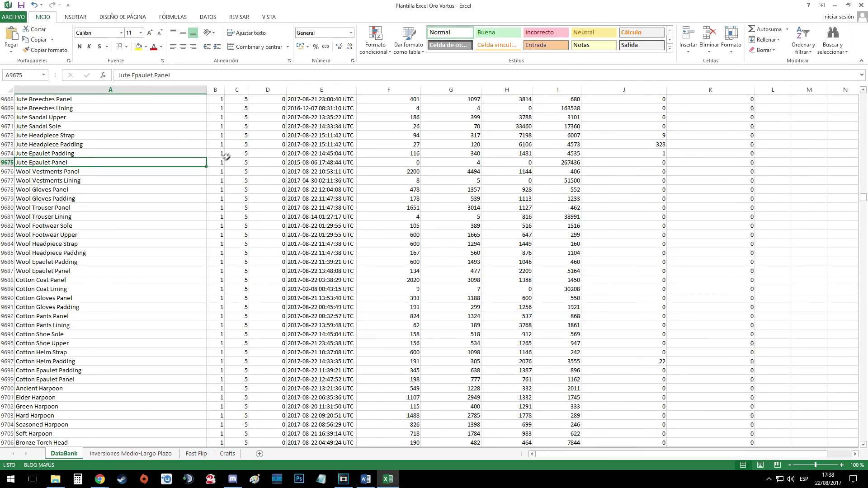
click(326, 165)
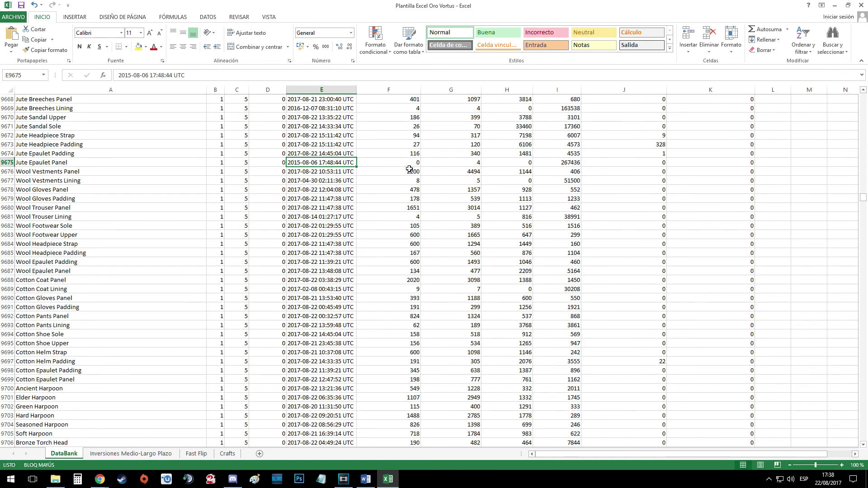
click(398, 171)
click(462, 174)
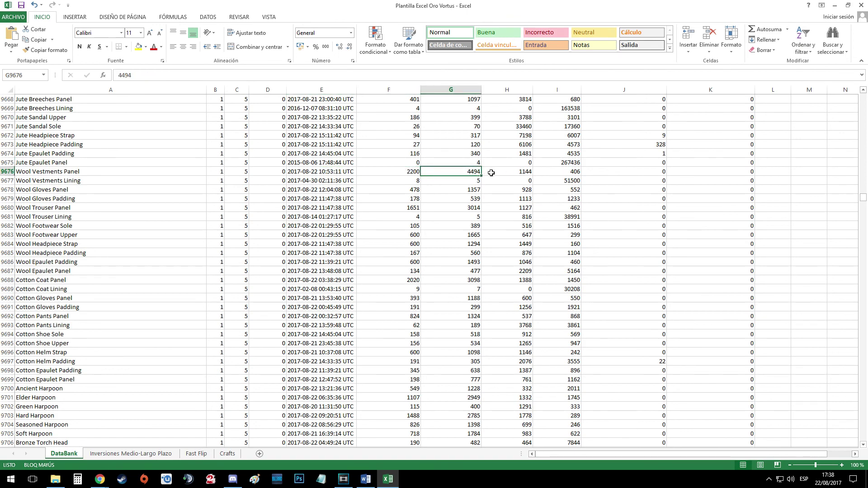
drag(863, 199, 864, 95)
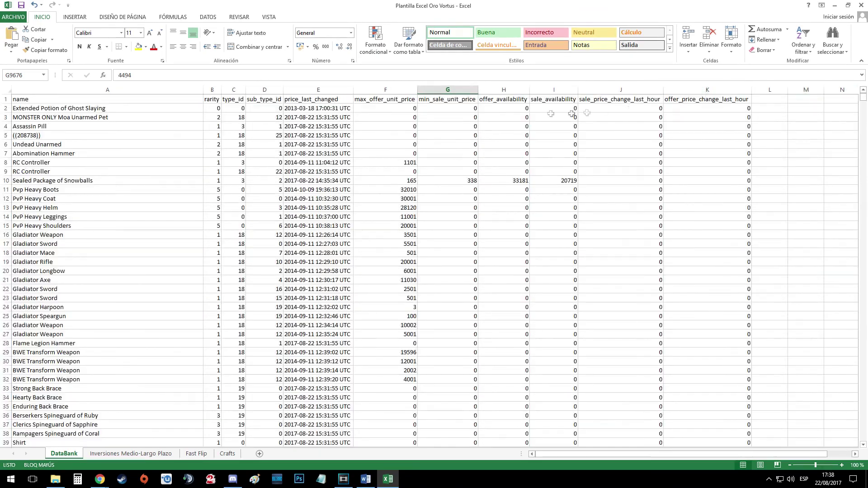
Step: Go over the price, availability and last-hour price-change columns of the DataBank sheet
click(414, 101)
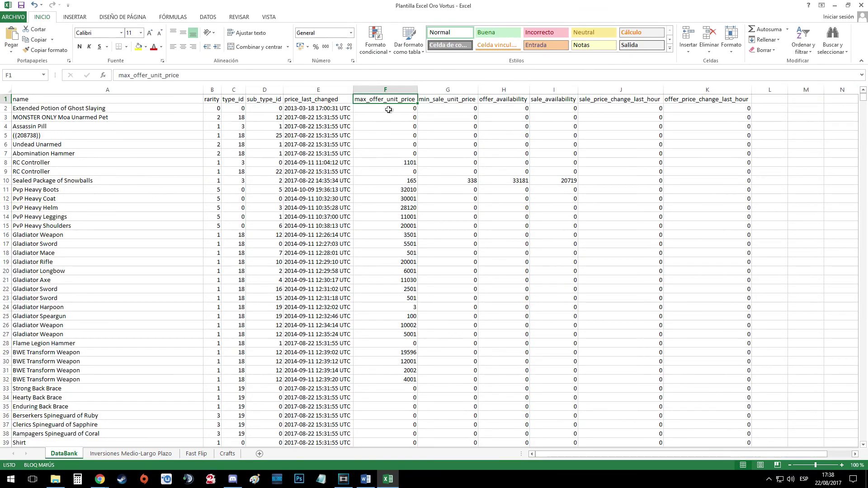
click(432, 101)
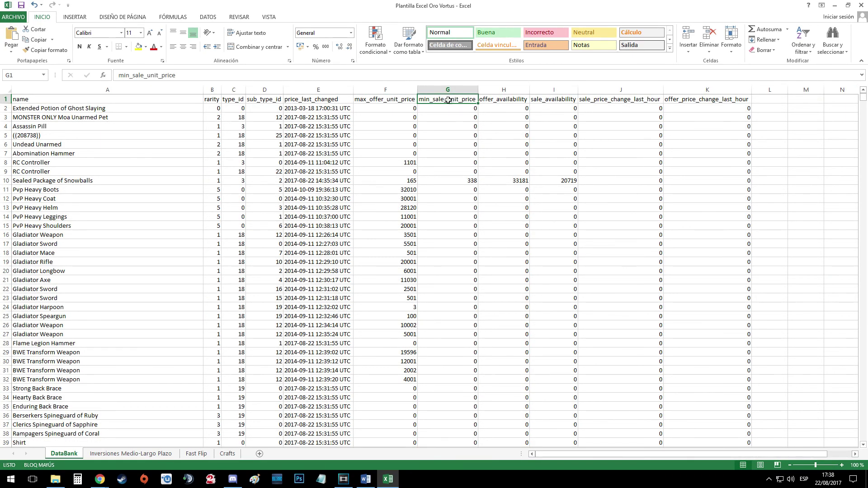
click(504, 101)
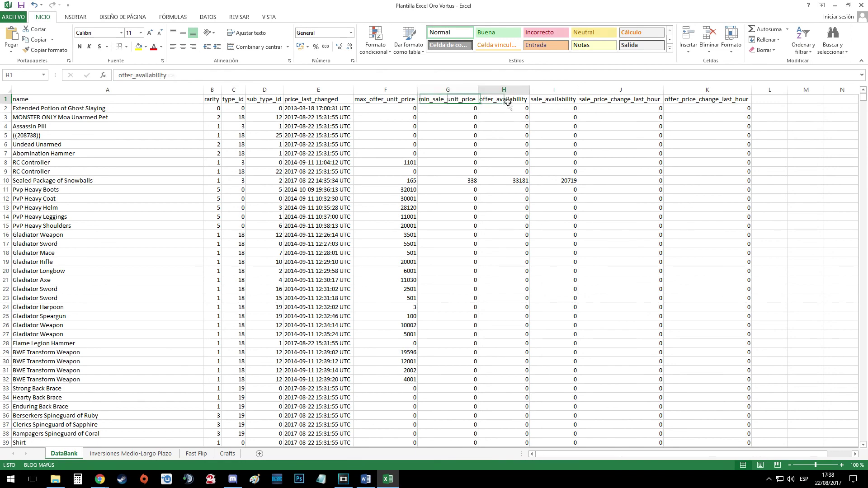
click(546, 103)
click(620, 108)
click(670, 107)
click(698, 162)
Step: Switch to the Inversiones Medio-Largo Plazo sheet and check its Numero de compras of 100
drag(864, 100, 865, 438)
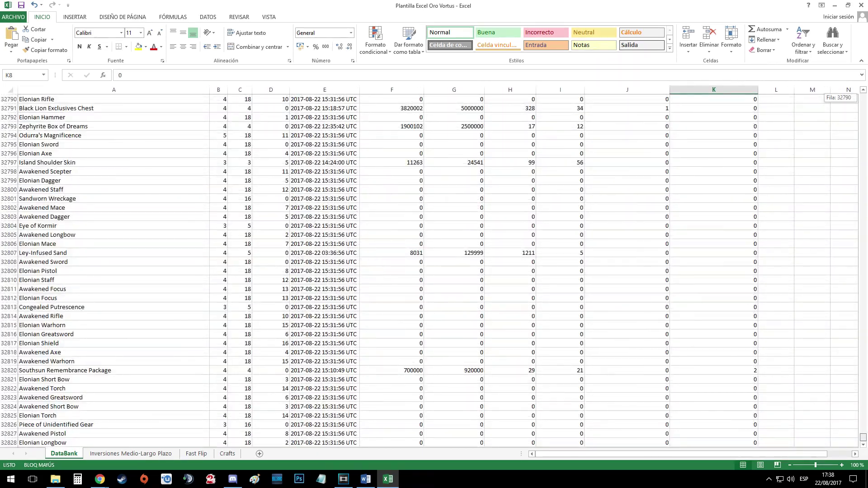
drag(864, 468, 112, 450)
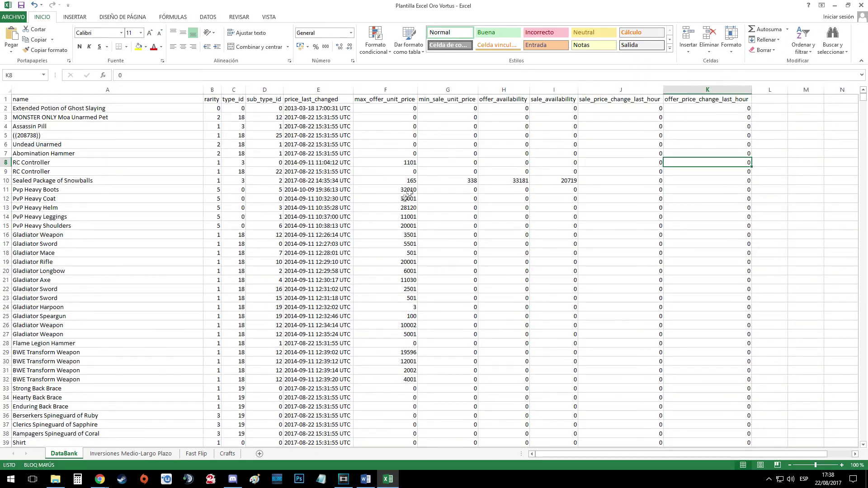
click(112, 454)
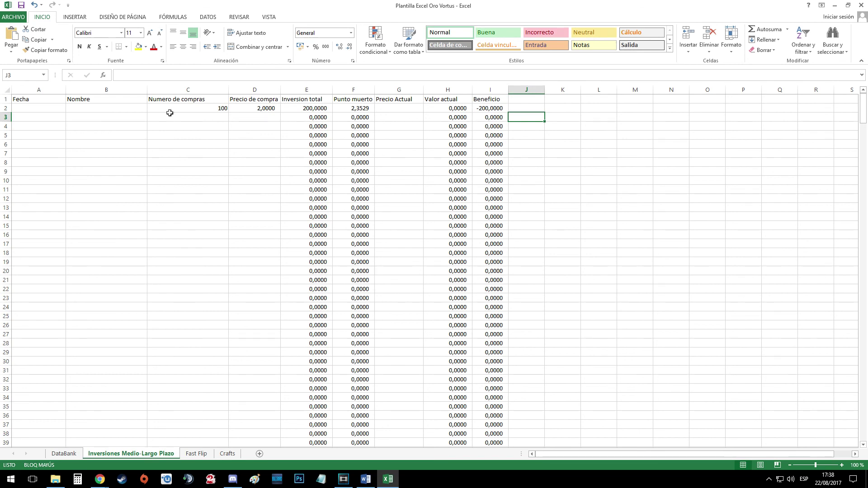
drag(169, 112, 201, 113)
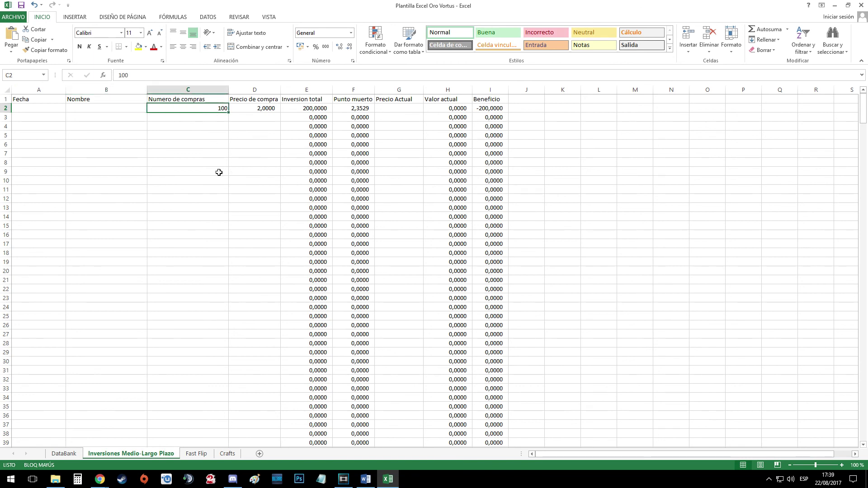
click(269, 110)
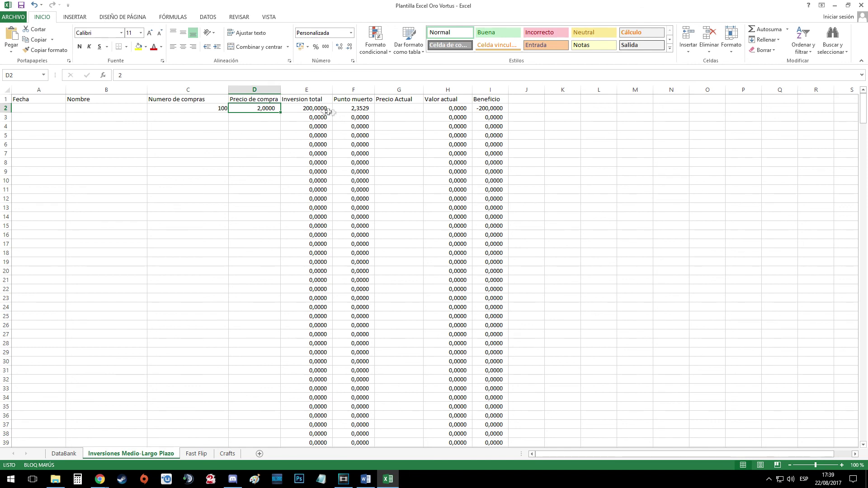
click(308, 109)
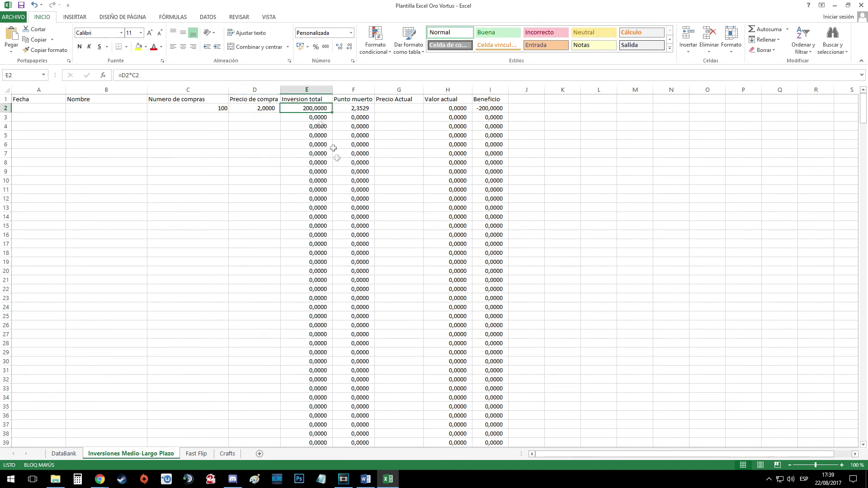
click(354, 112)
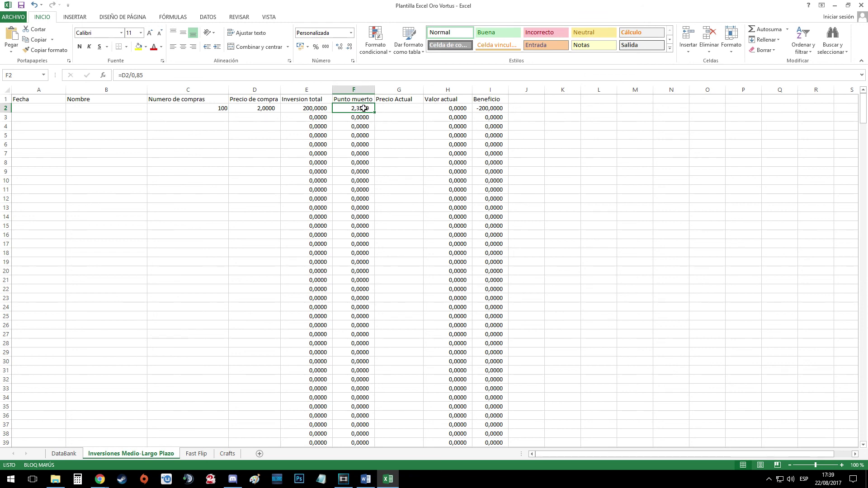
click(407, 107)
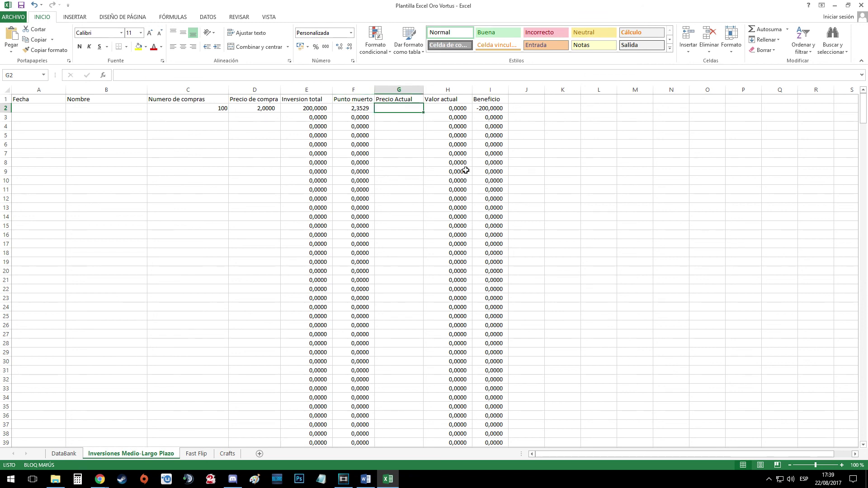
click(313, 75)
text(=)
click(62, 454)
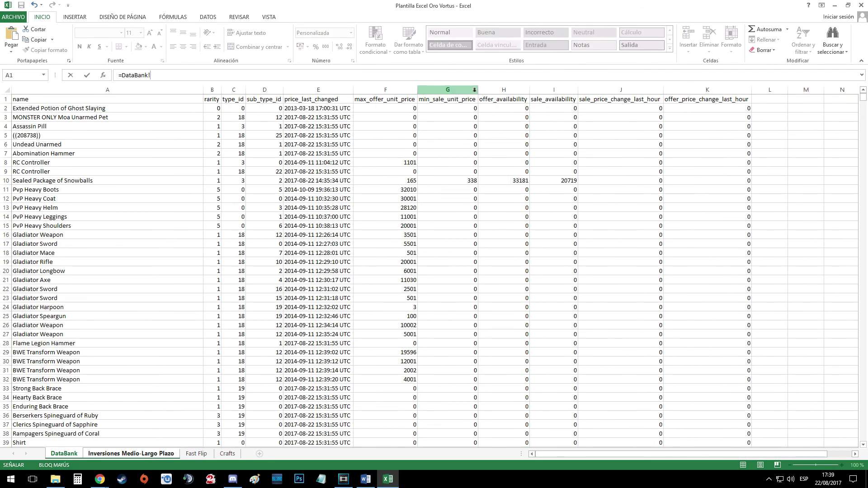
click(518, 180)
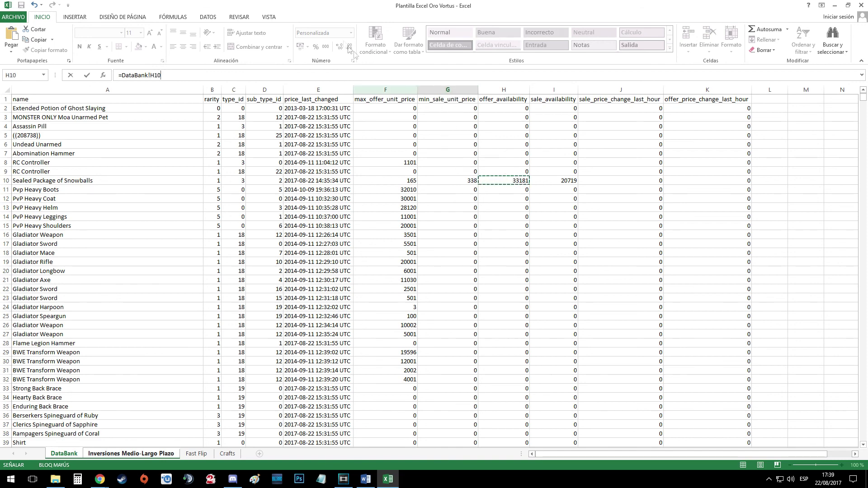
click(185, 74)
key(BackSpace)
key(BackSpace)
key(BackSpace)
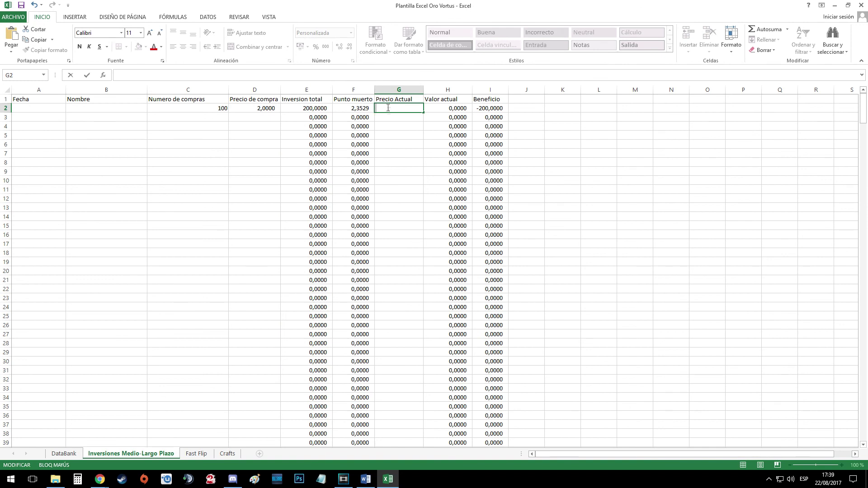
key(Escape)
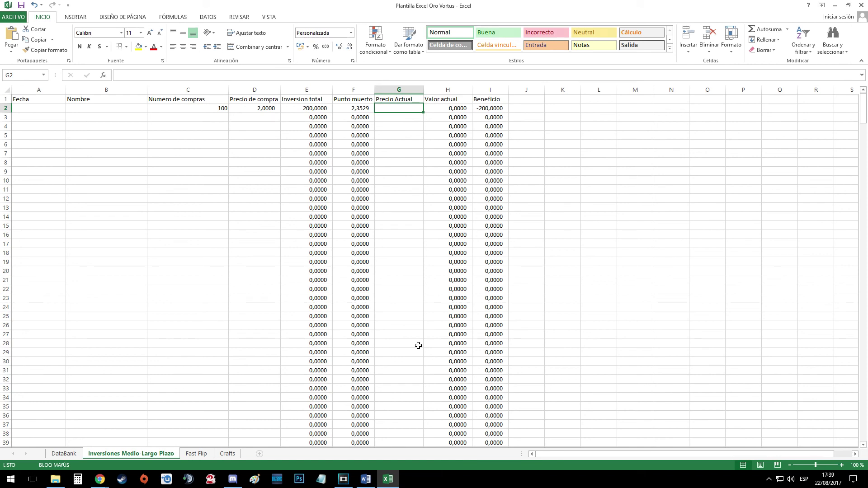
Step: Enter 10 as the current price in G2, verify the H2 Valor actual formula, then open Fast Flip
text(10)
key(Return)
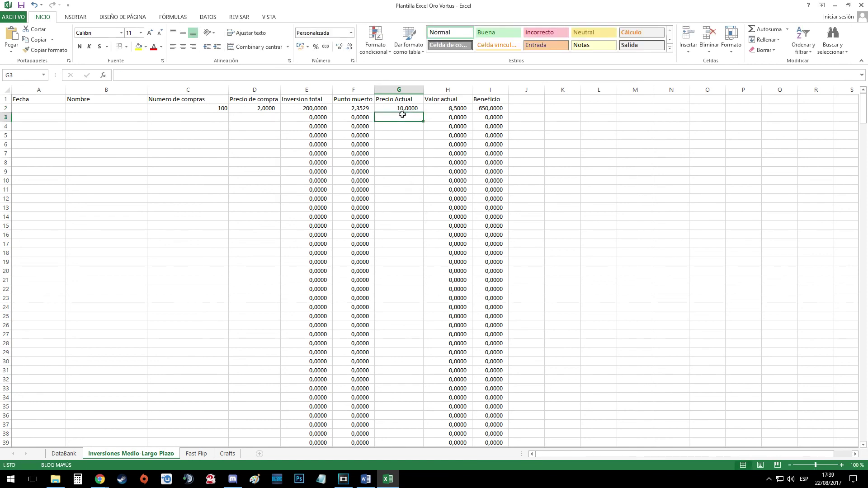
click(442, 110)
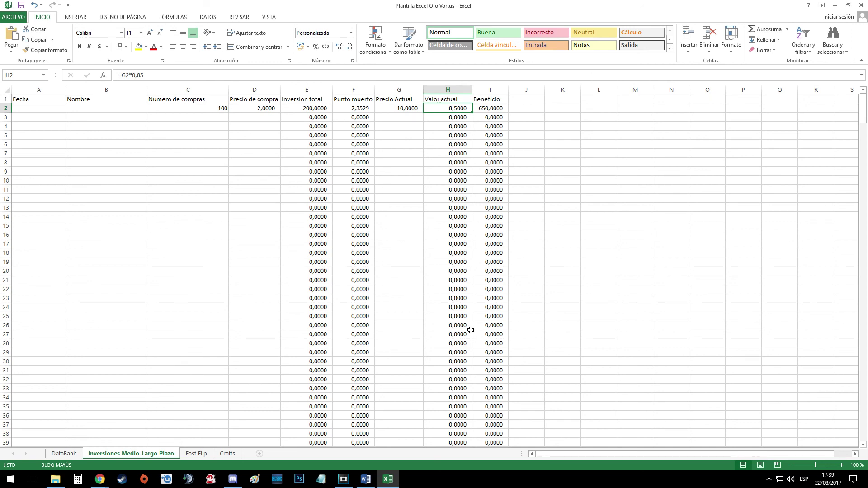
click(400, 108)
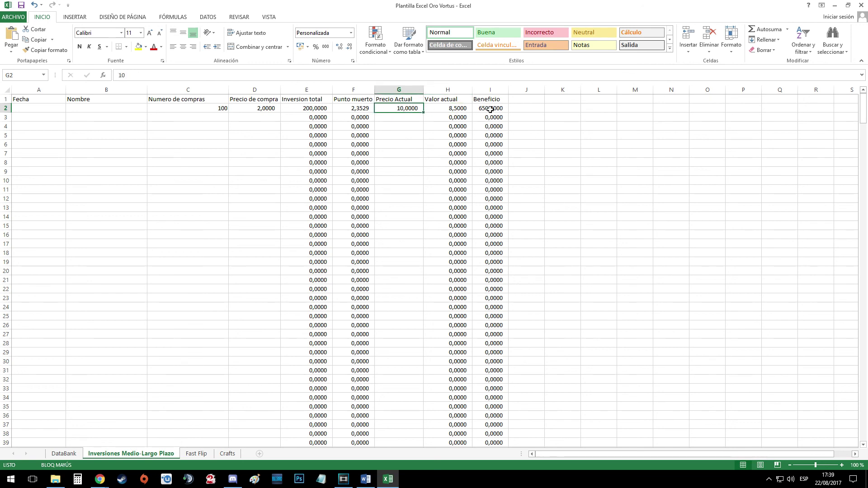
click(393, 143)
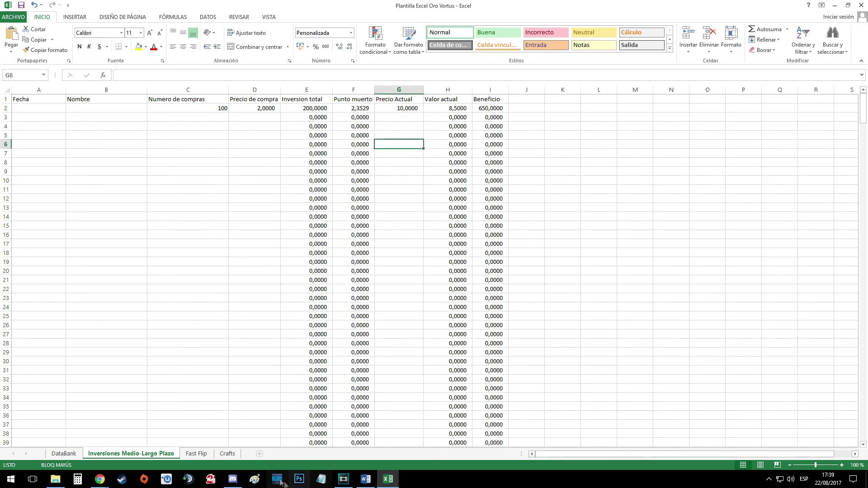
click(196, 454)
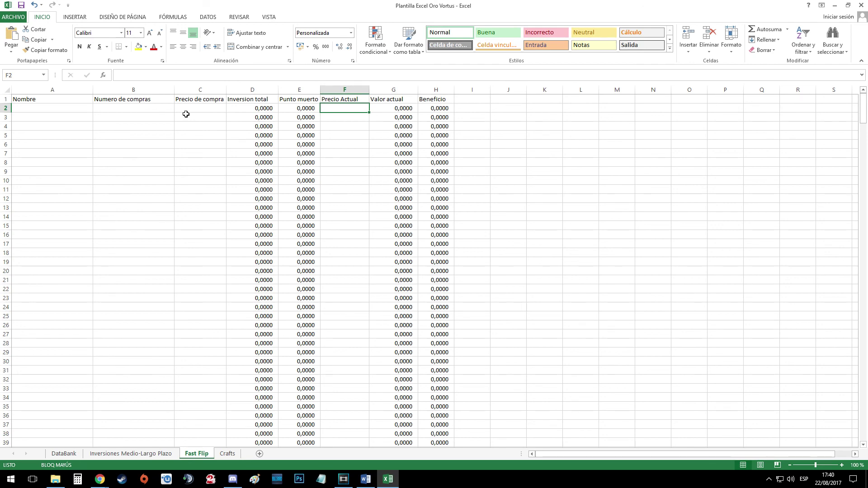
click(156, 454)
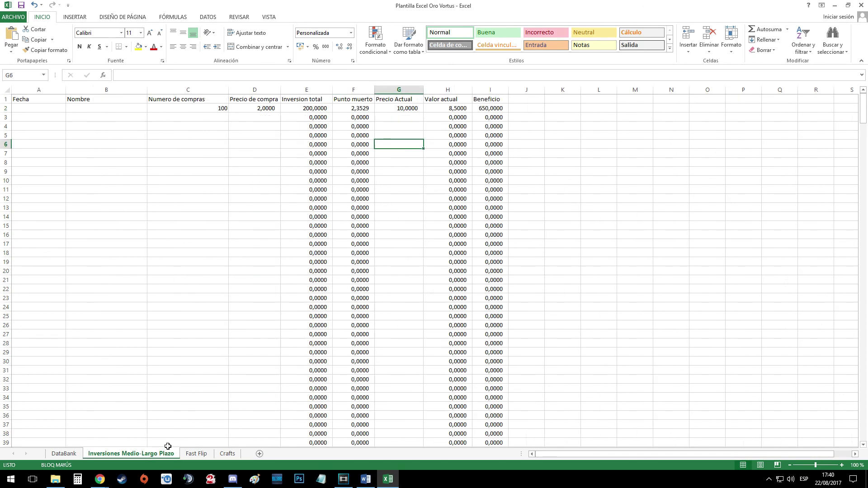
click(212, 454)
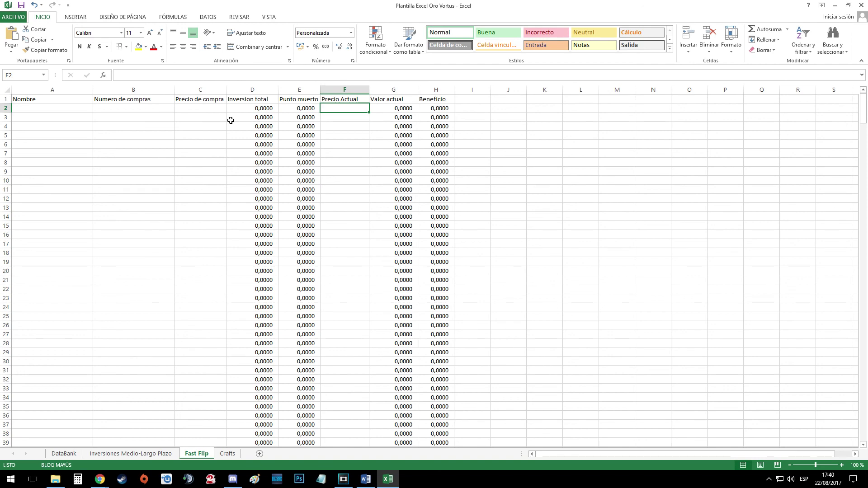
Step: On the Crafts sheet, enter 58 crafts in C2 and 1 as the first item price in D2
click(228, 453)
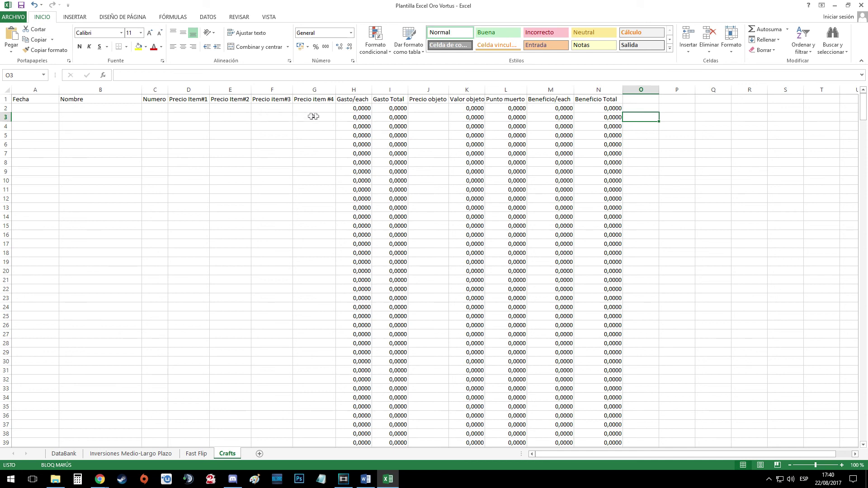
click(160, 111)
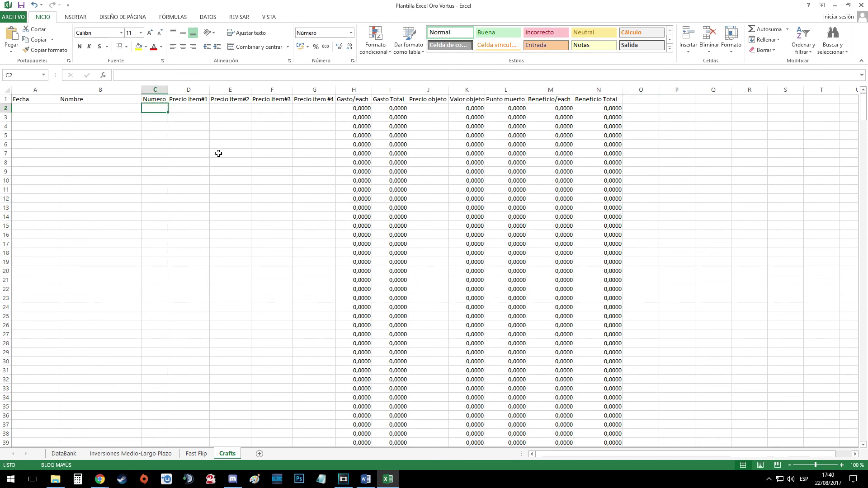
text(58)
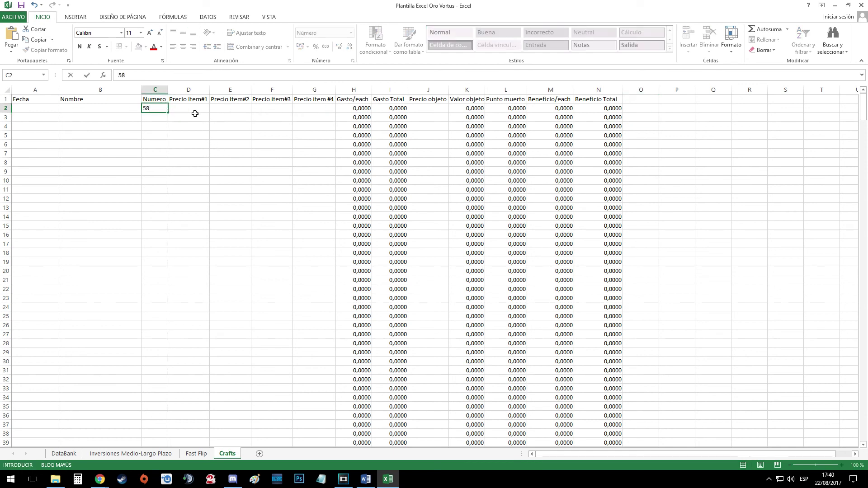
click(192, 110)
text(1)
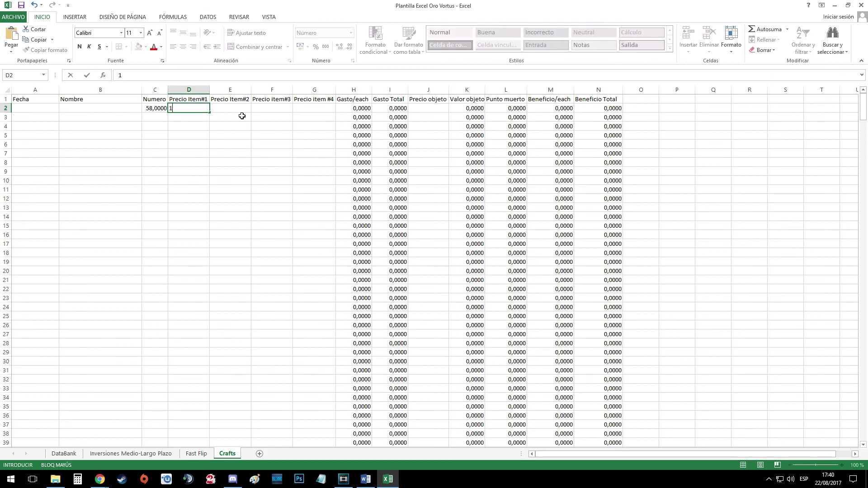
click(240, 117)
text(2)
key(BackSpace)
Step: Enter the remaining item prices 2, 0,5 and 0,75 in E2:G2
click(248, 111)
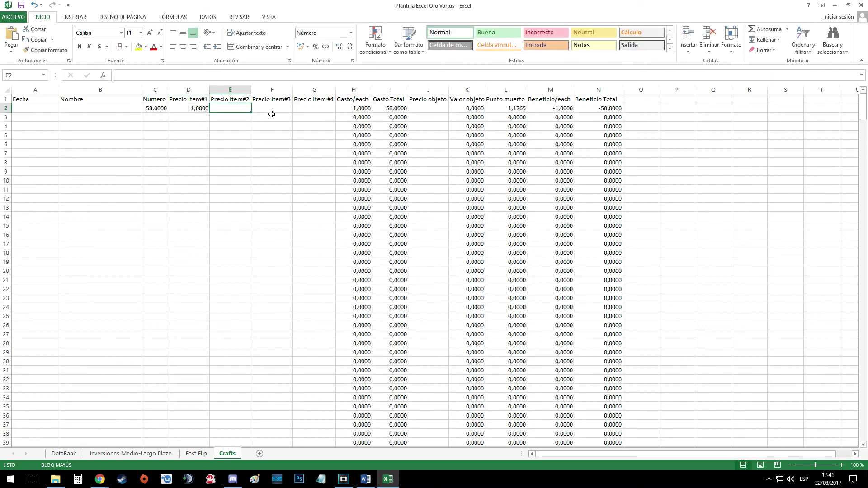
text(2)
key(Tab)
text(0,5)
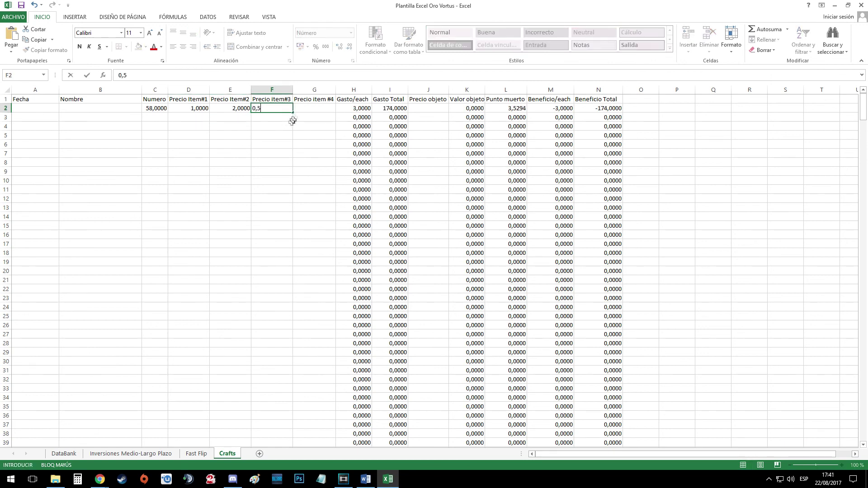
key(Tab)
text(0,7)
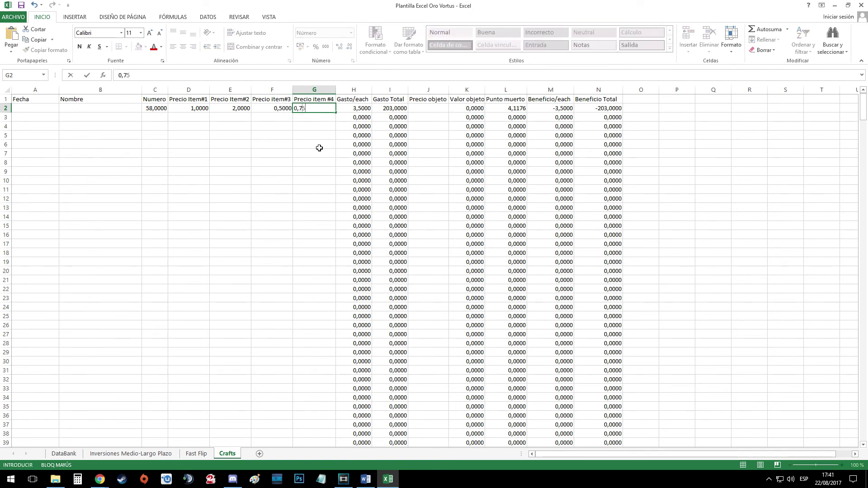
text(5)
key(Return)
Step: Check the 246,5 total in H2, glance at DataBank, and return to Crafts
click(361, 109)
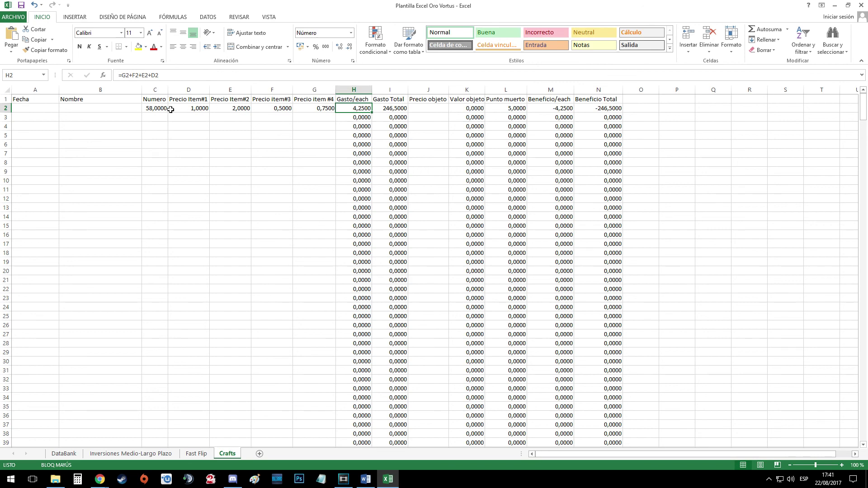
click(438, 108)
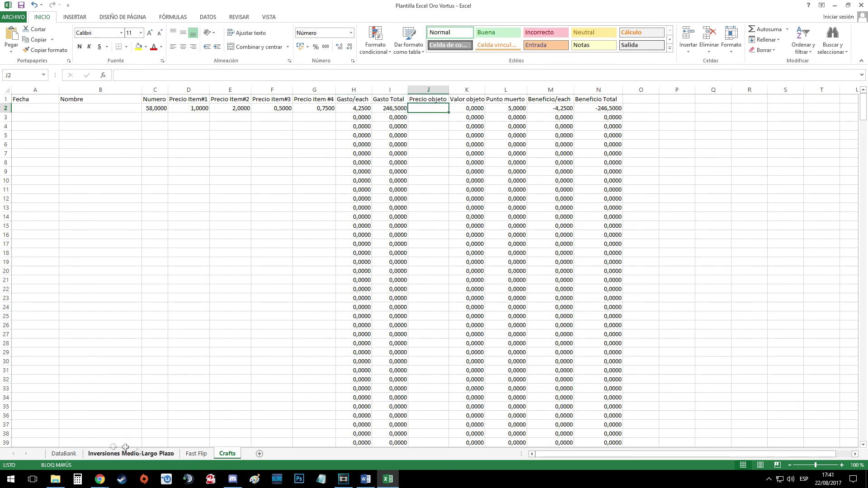
click(64, 454)
click(228, 453)
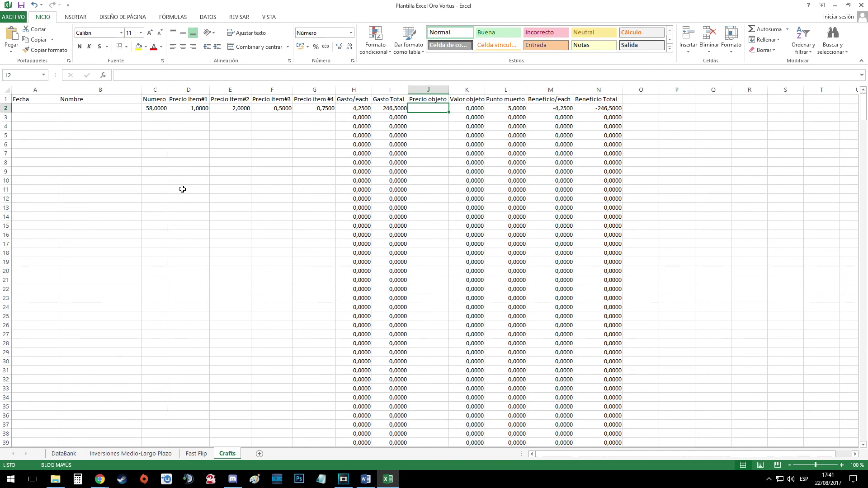
Step: Delete the sample values from cells C2 through F2 on the Crafts sheet
click(165, 111)
key(Delete)
key(Right)
key(Delete)
key(Right)
key(Delete)
key(Right)
key(Delete)
key(Right)
key(Delete)
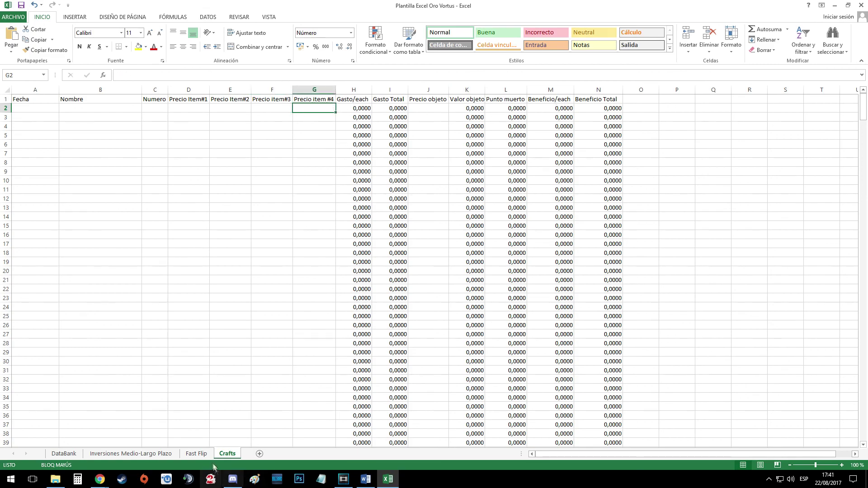
Step: Switch to the DataBank sheet and scroll back to the top of its item list
click(149, 454)
click(63, 454)
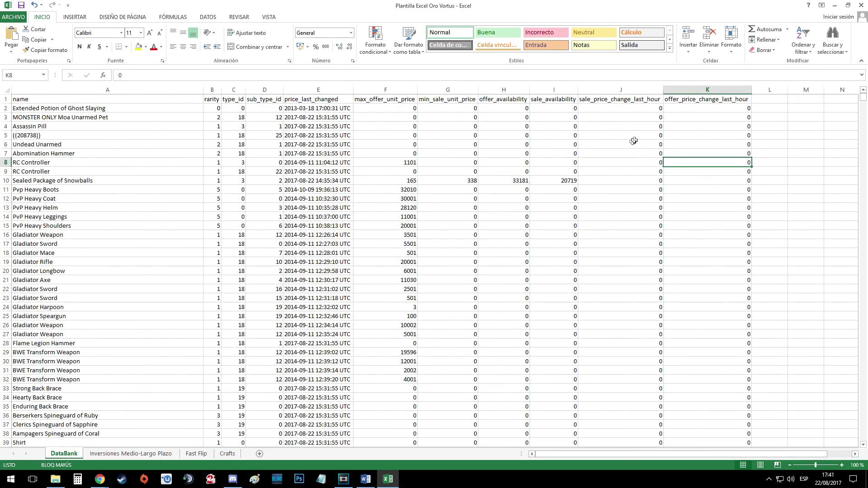
scroll(629, 142, down, 15)
mouse_move(864, 97)
mouse_down()
mouse_move(863, 161)
mouse_move(816, 93)
mouse_up()
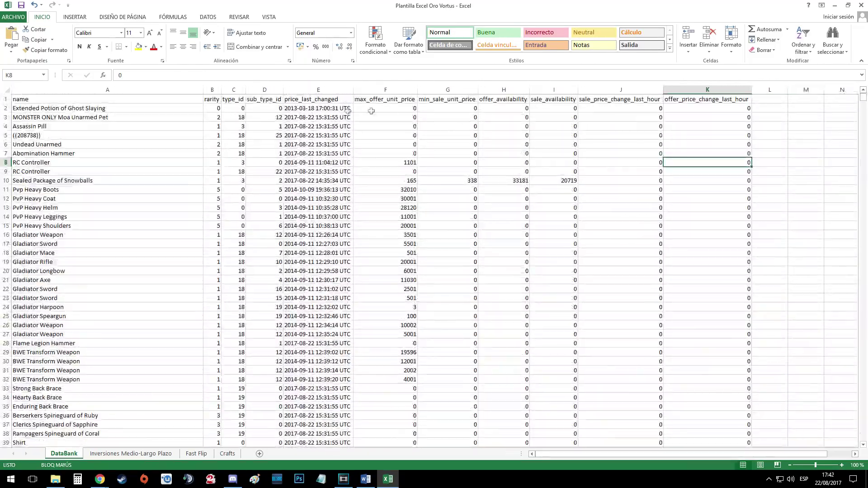
click(111, 100)
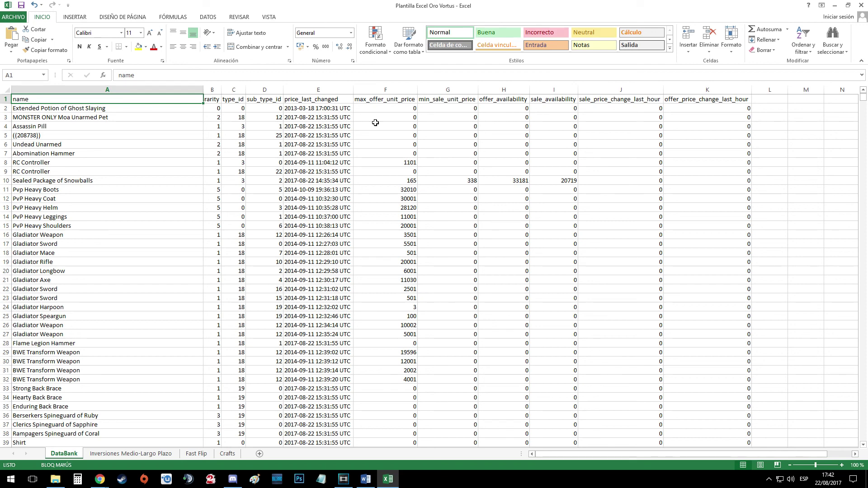
key(alt)
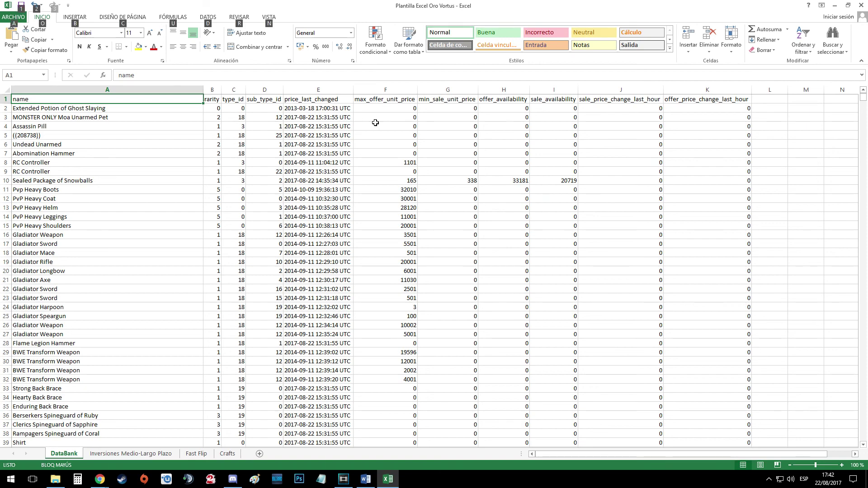